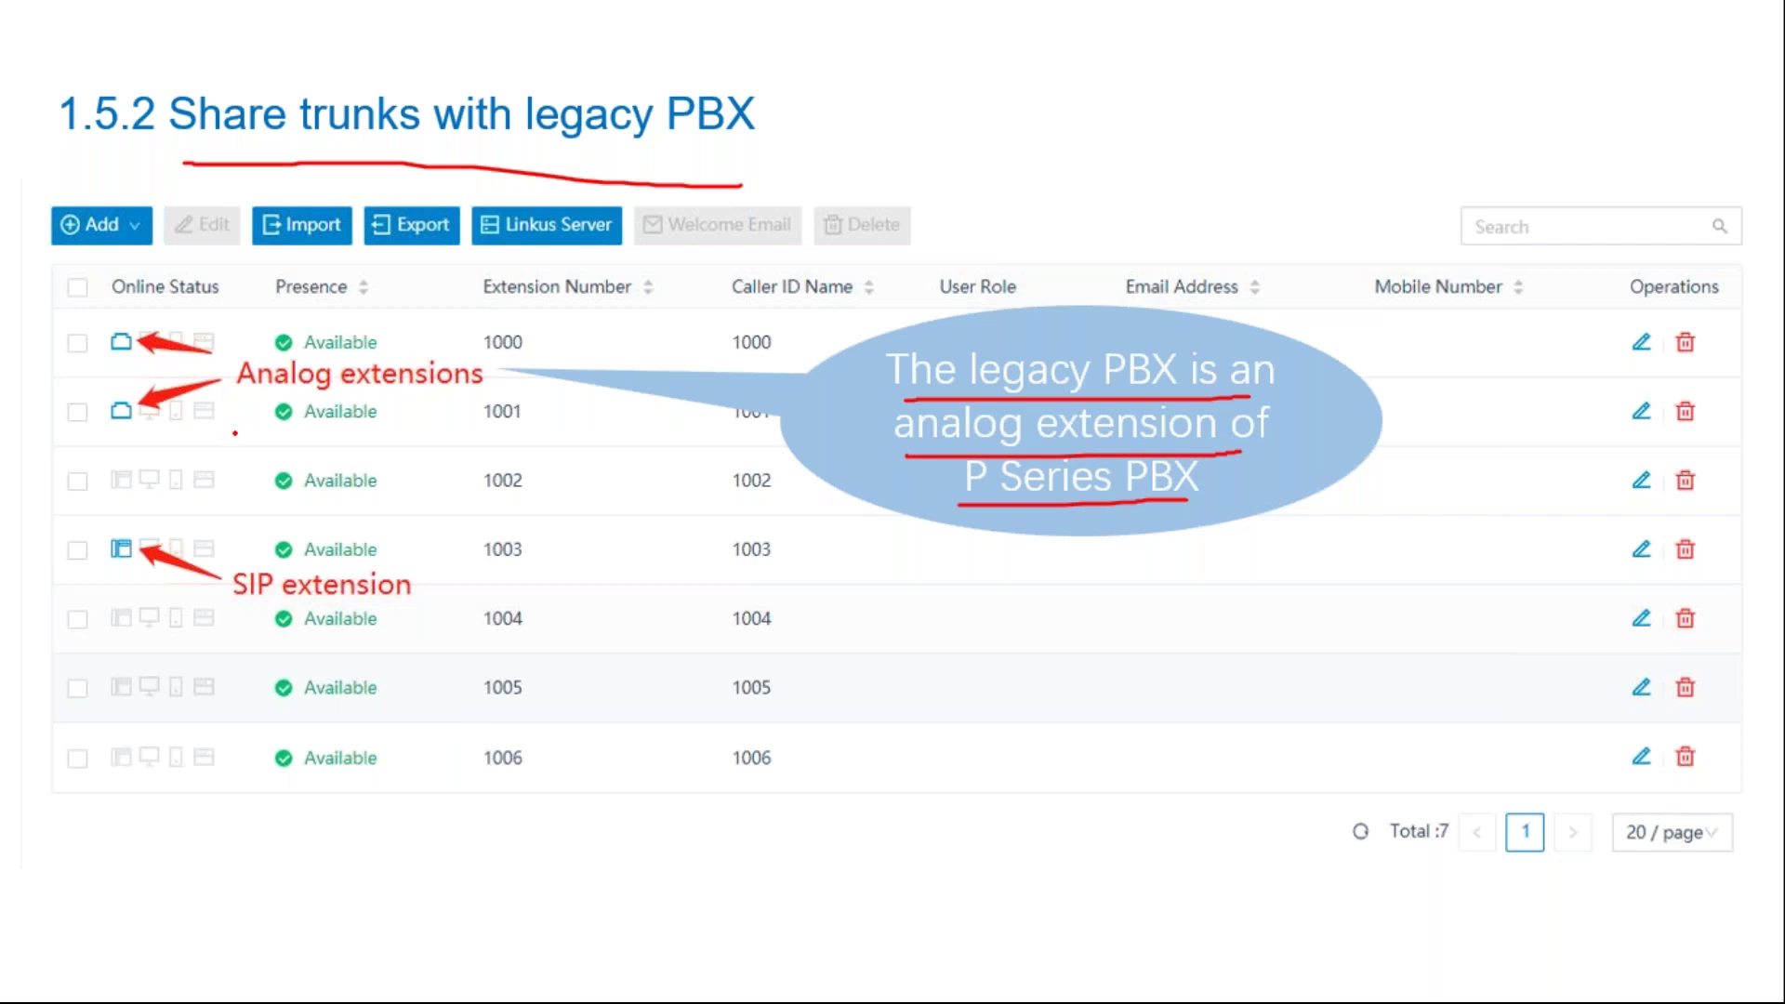
mouse_move(101, 357)
mouse_down()
mouse_move(139, 304)
mouse_move(42, 336)
mouse_up()
drag(474, 358, 526, 356)
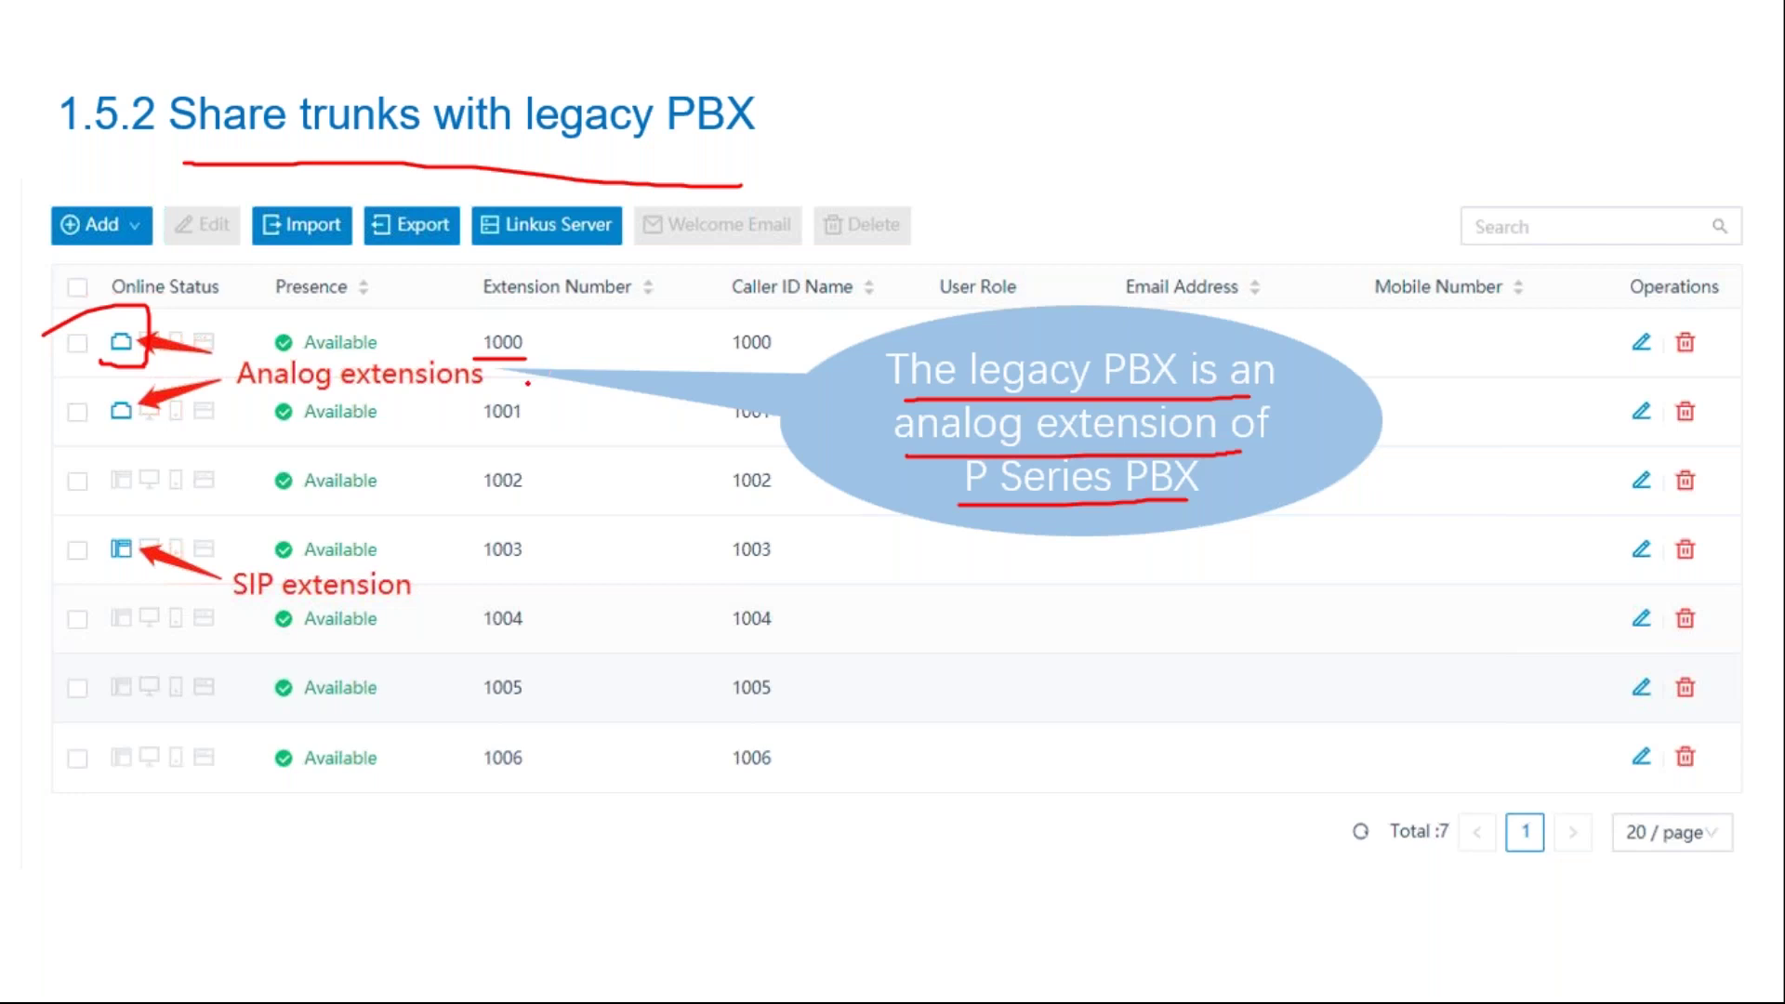
key(Right)
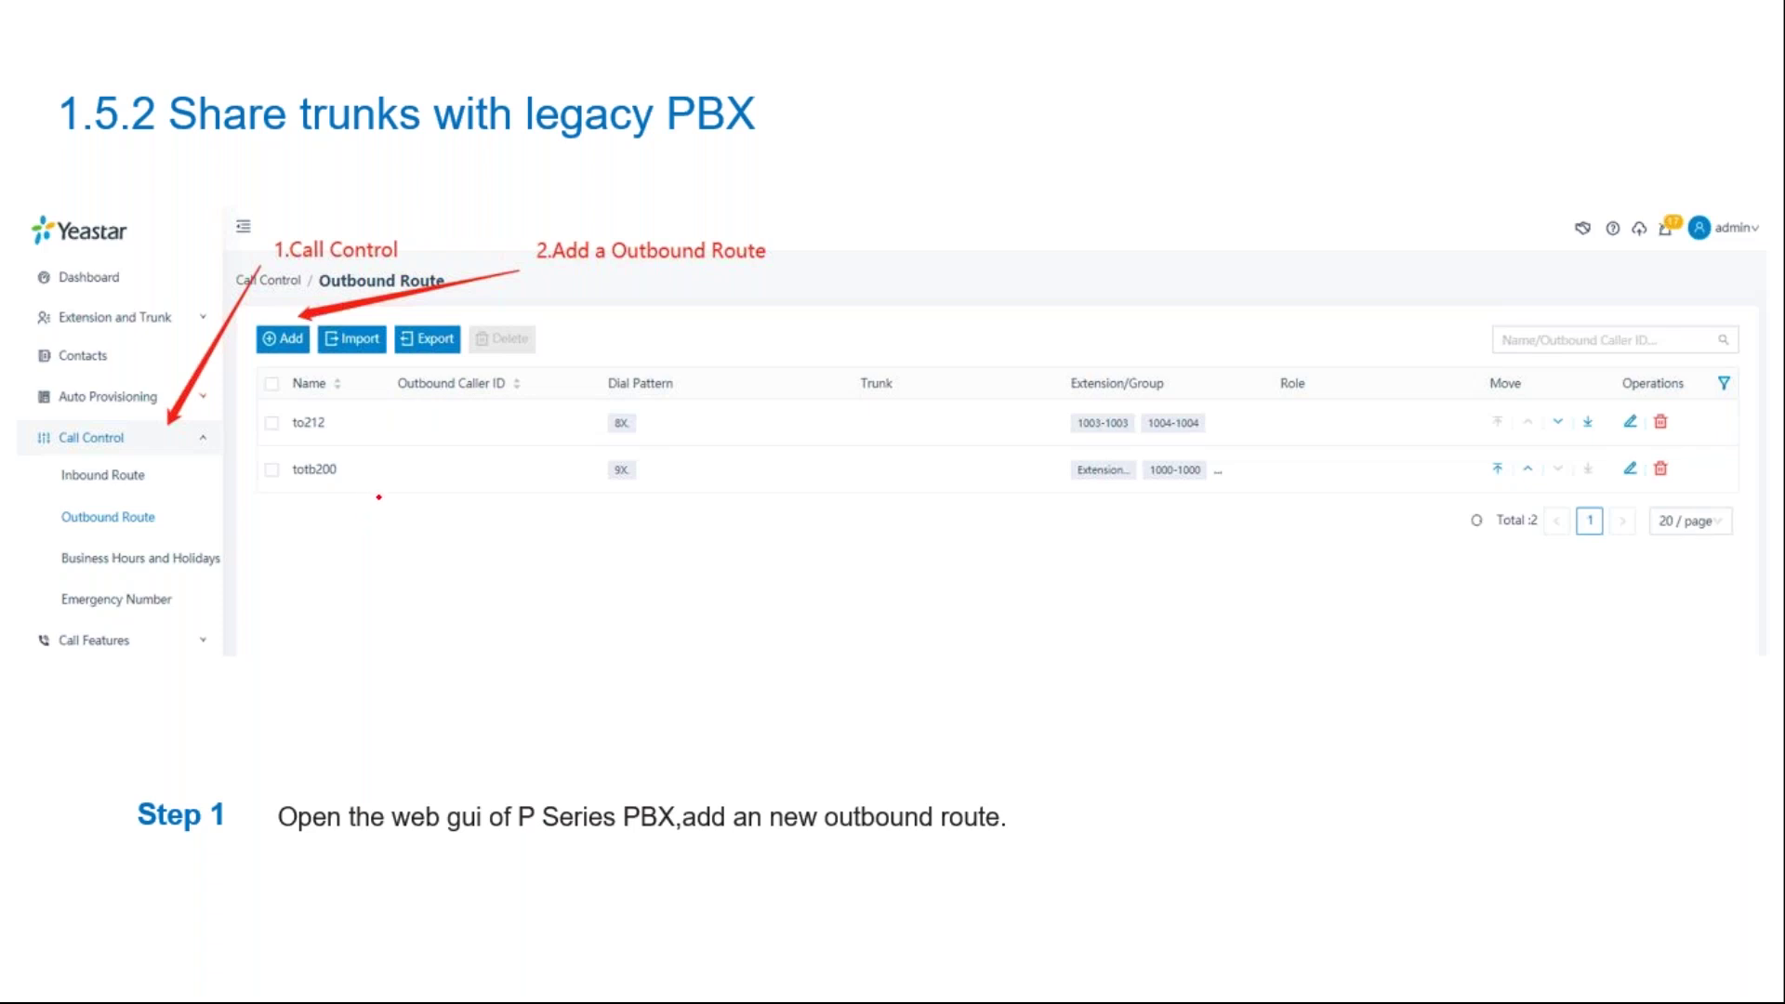
key(Right)
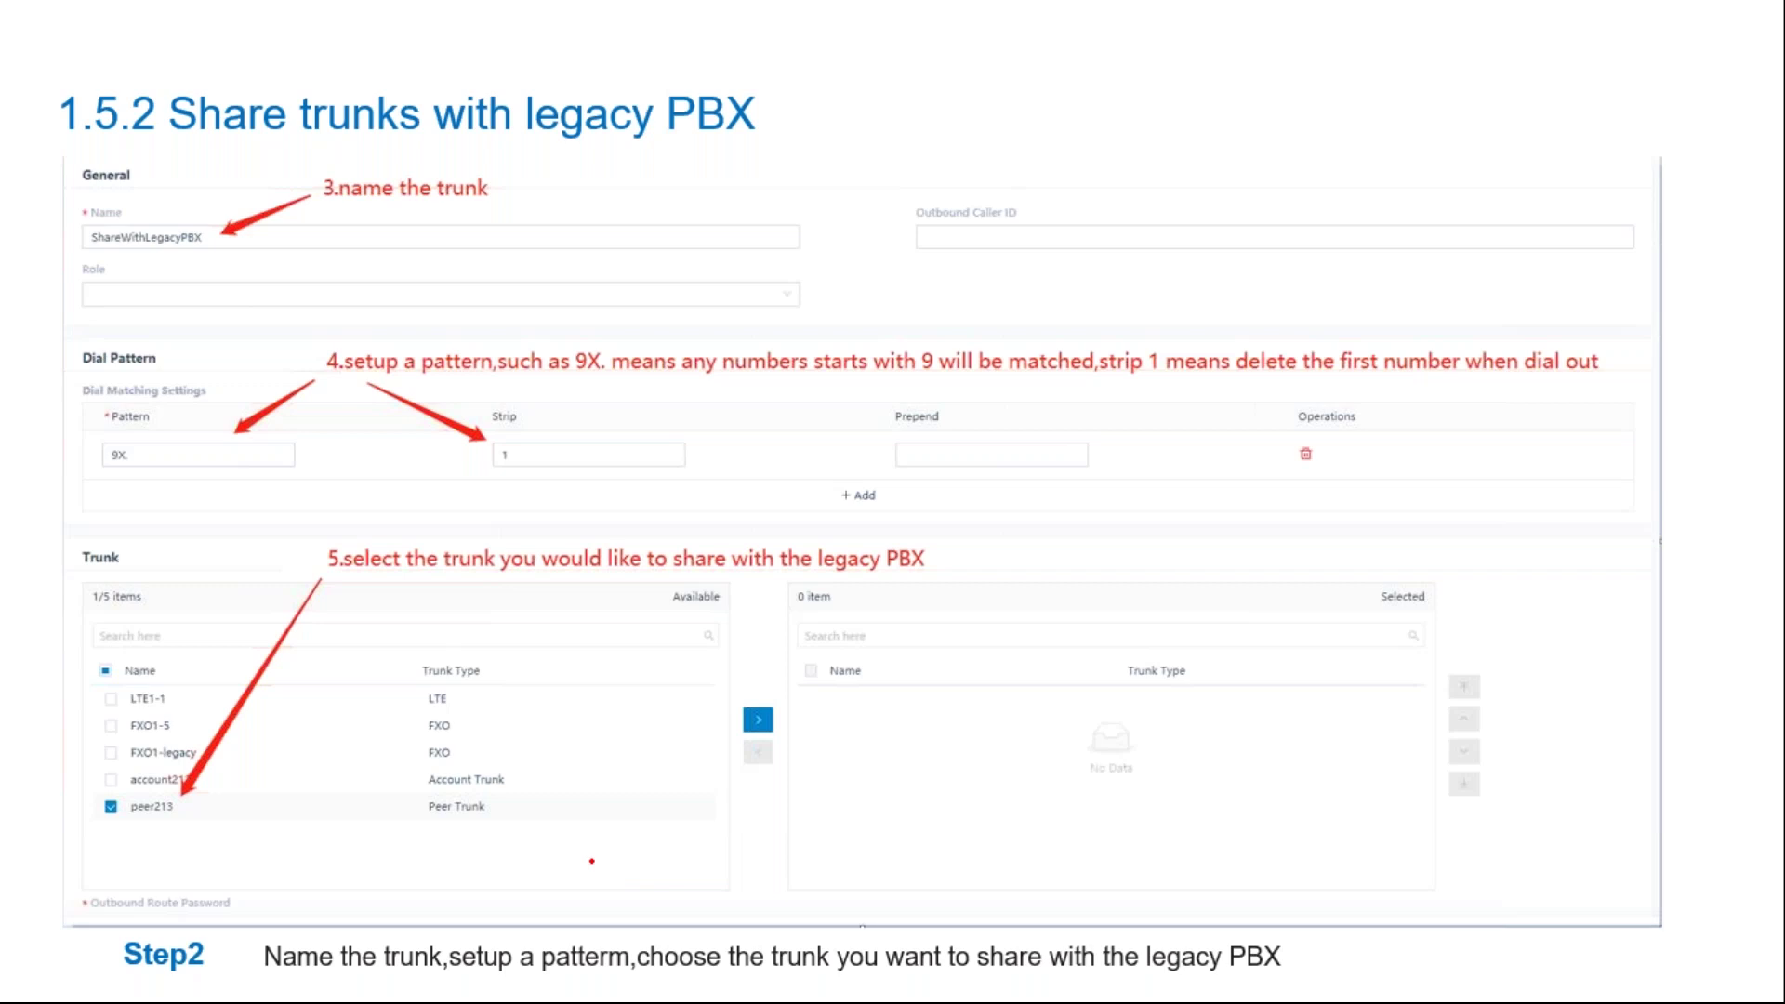
mouse_move(141, 689)
mouse_down()
mouse_move(119, 688)
mouse_move(126, 848)
mouse_move(191, 667)
mouse_move(153, 667)
mouse_up()
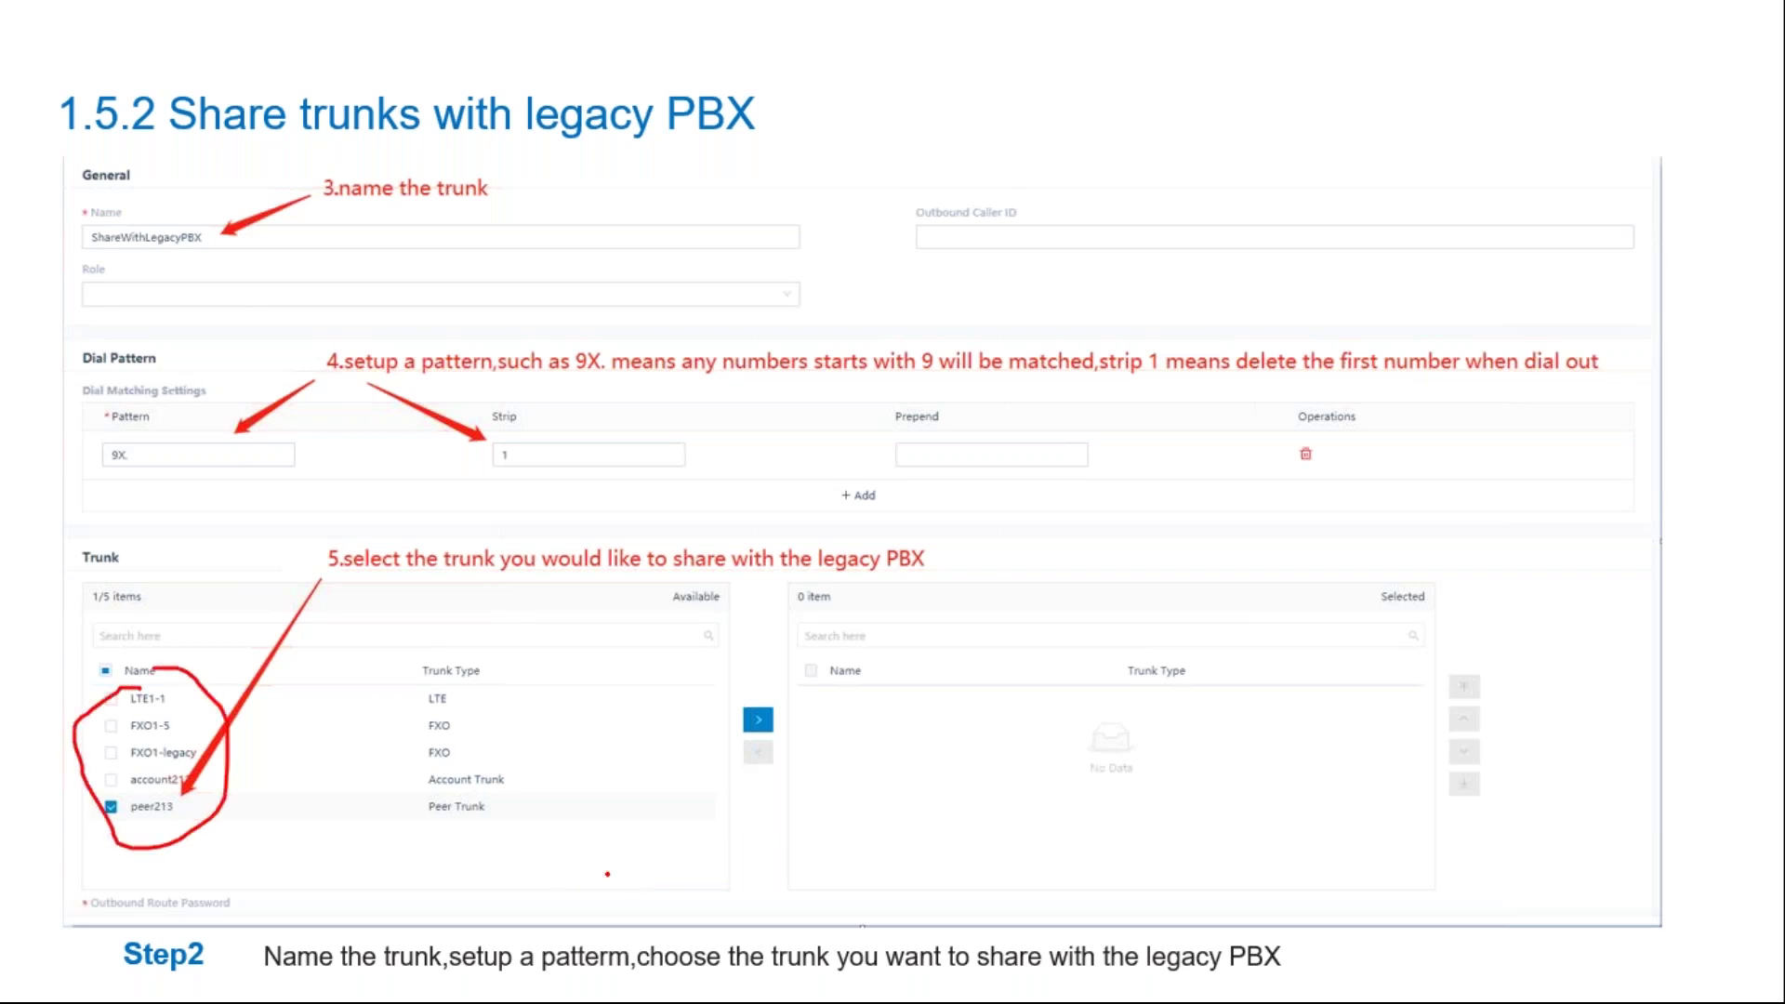
key(Right)
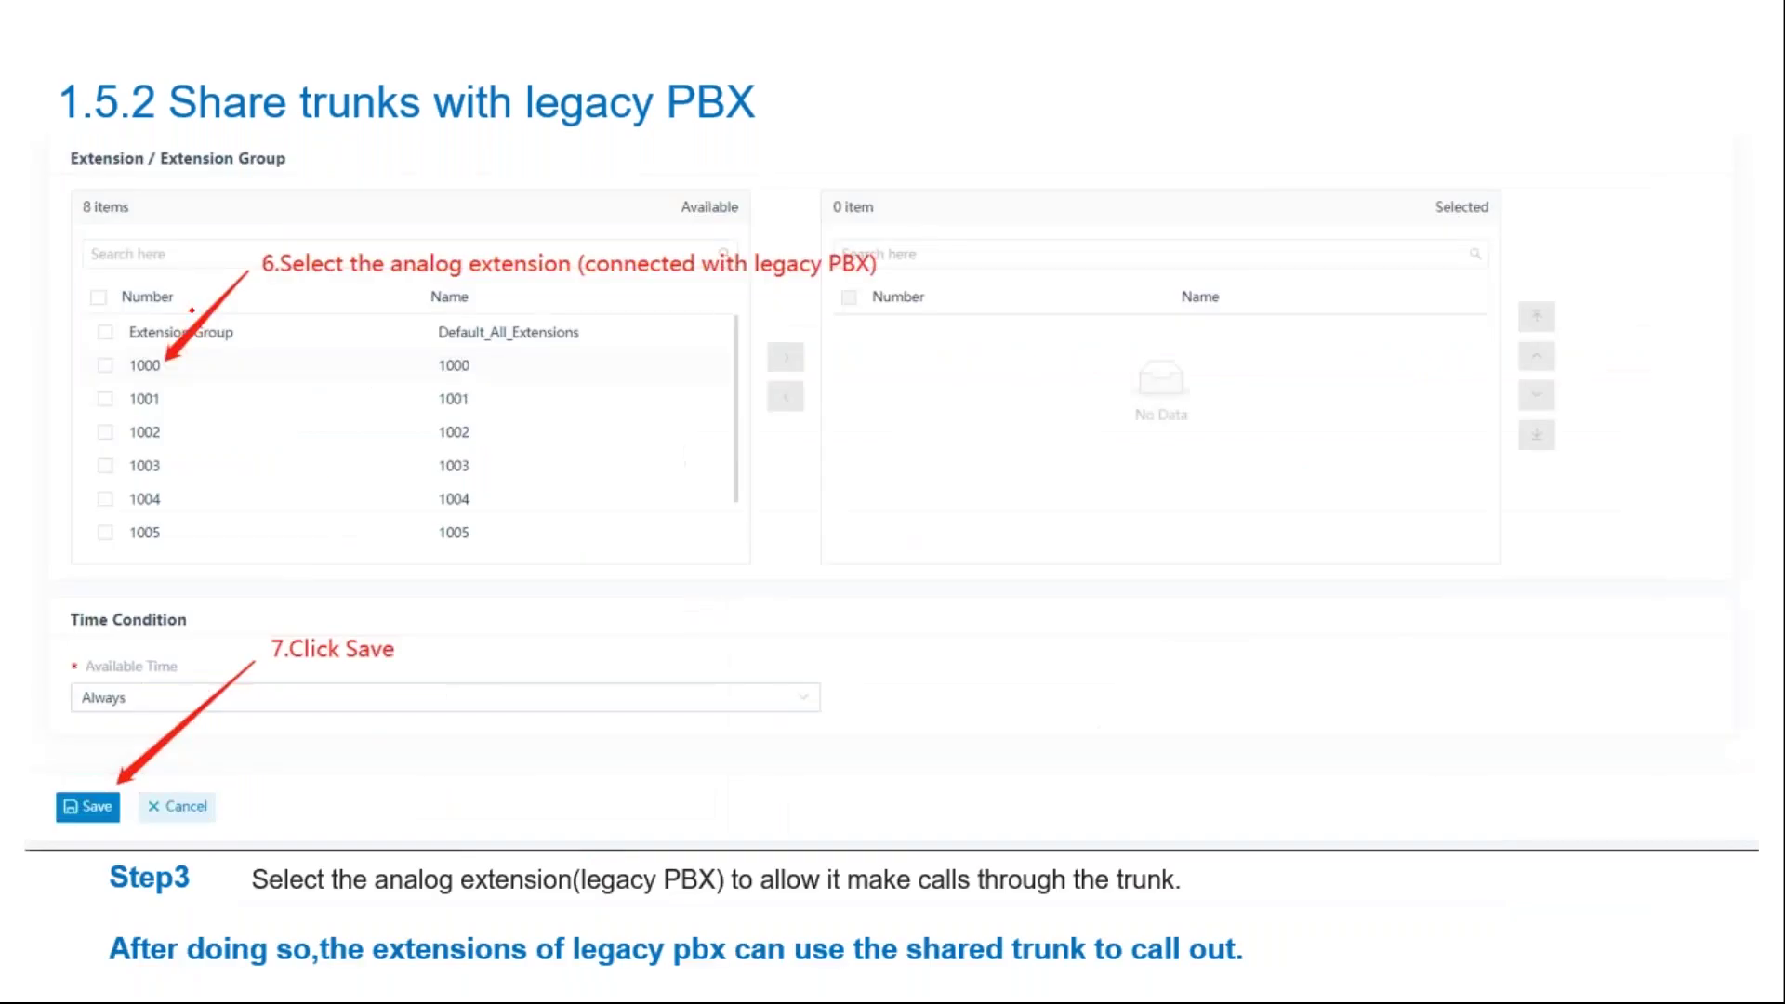
mouse_move(110, 371)
mouse_down()
mouse_move(190, 368)
mouse_move(108, 358)
mouse_move(123, 368)
mouse_up()
key(Right)
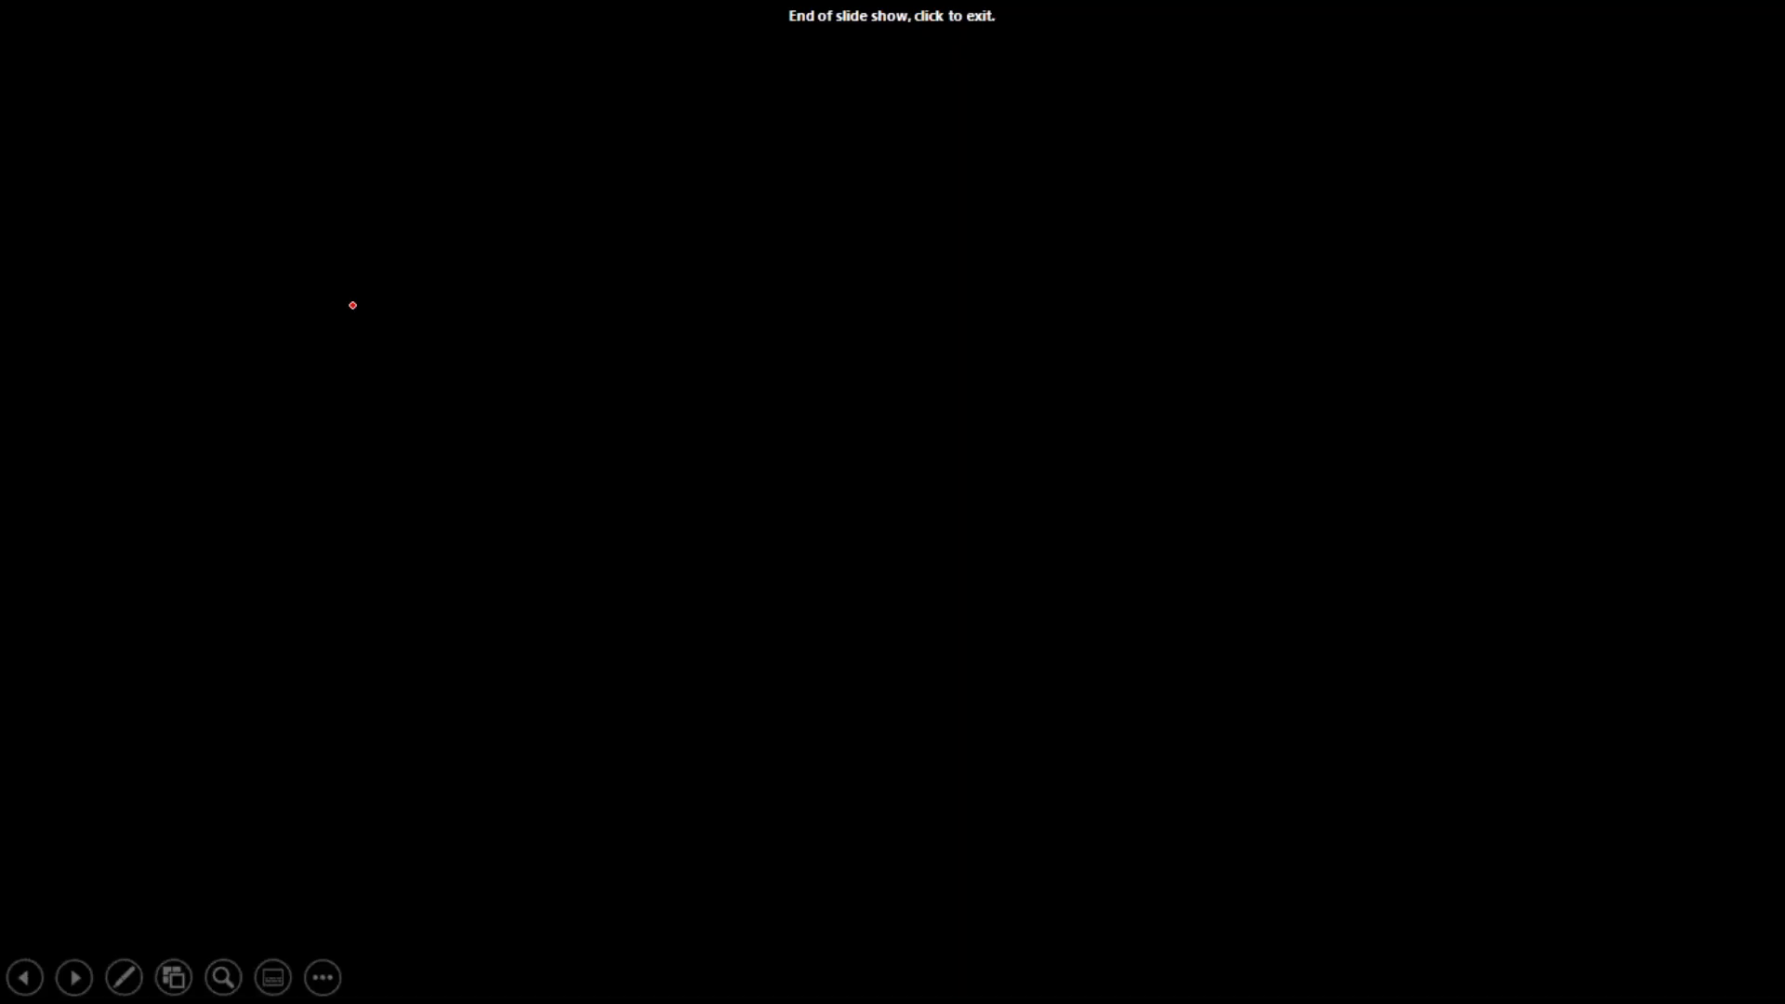
key(Left)
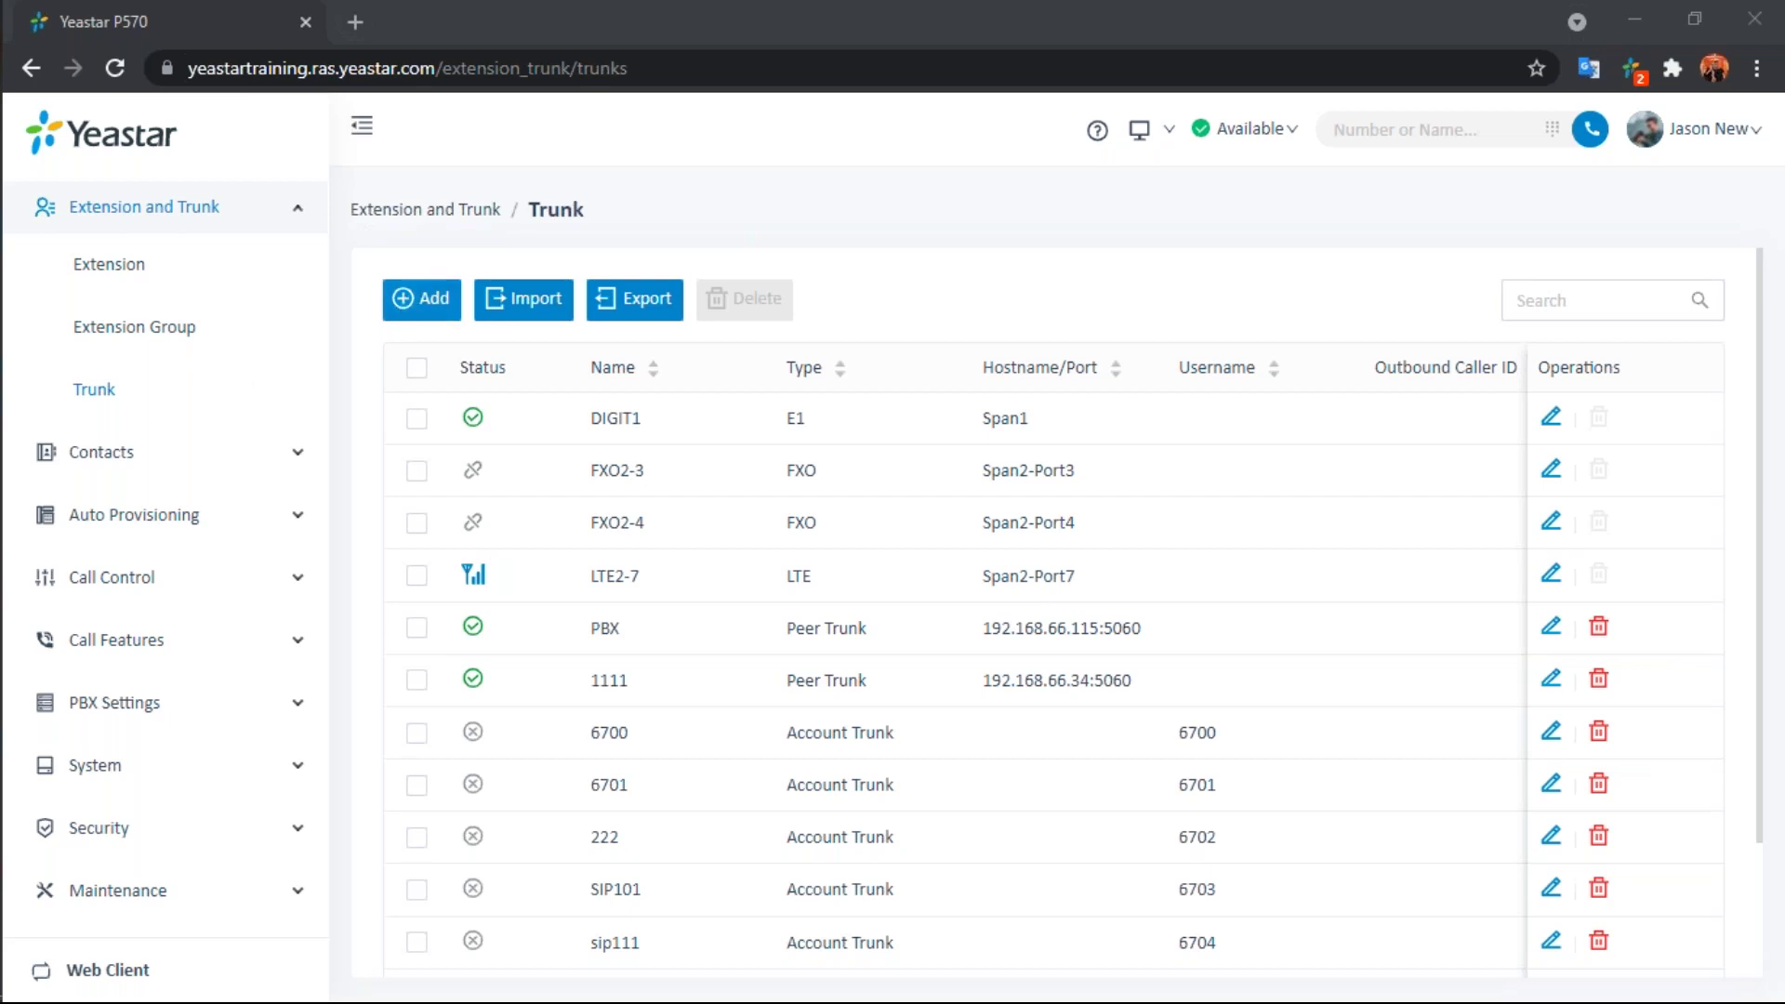
- Start adding a new trunk and name it to_P560
click(97, 392)
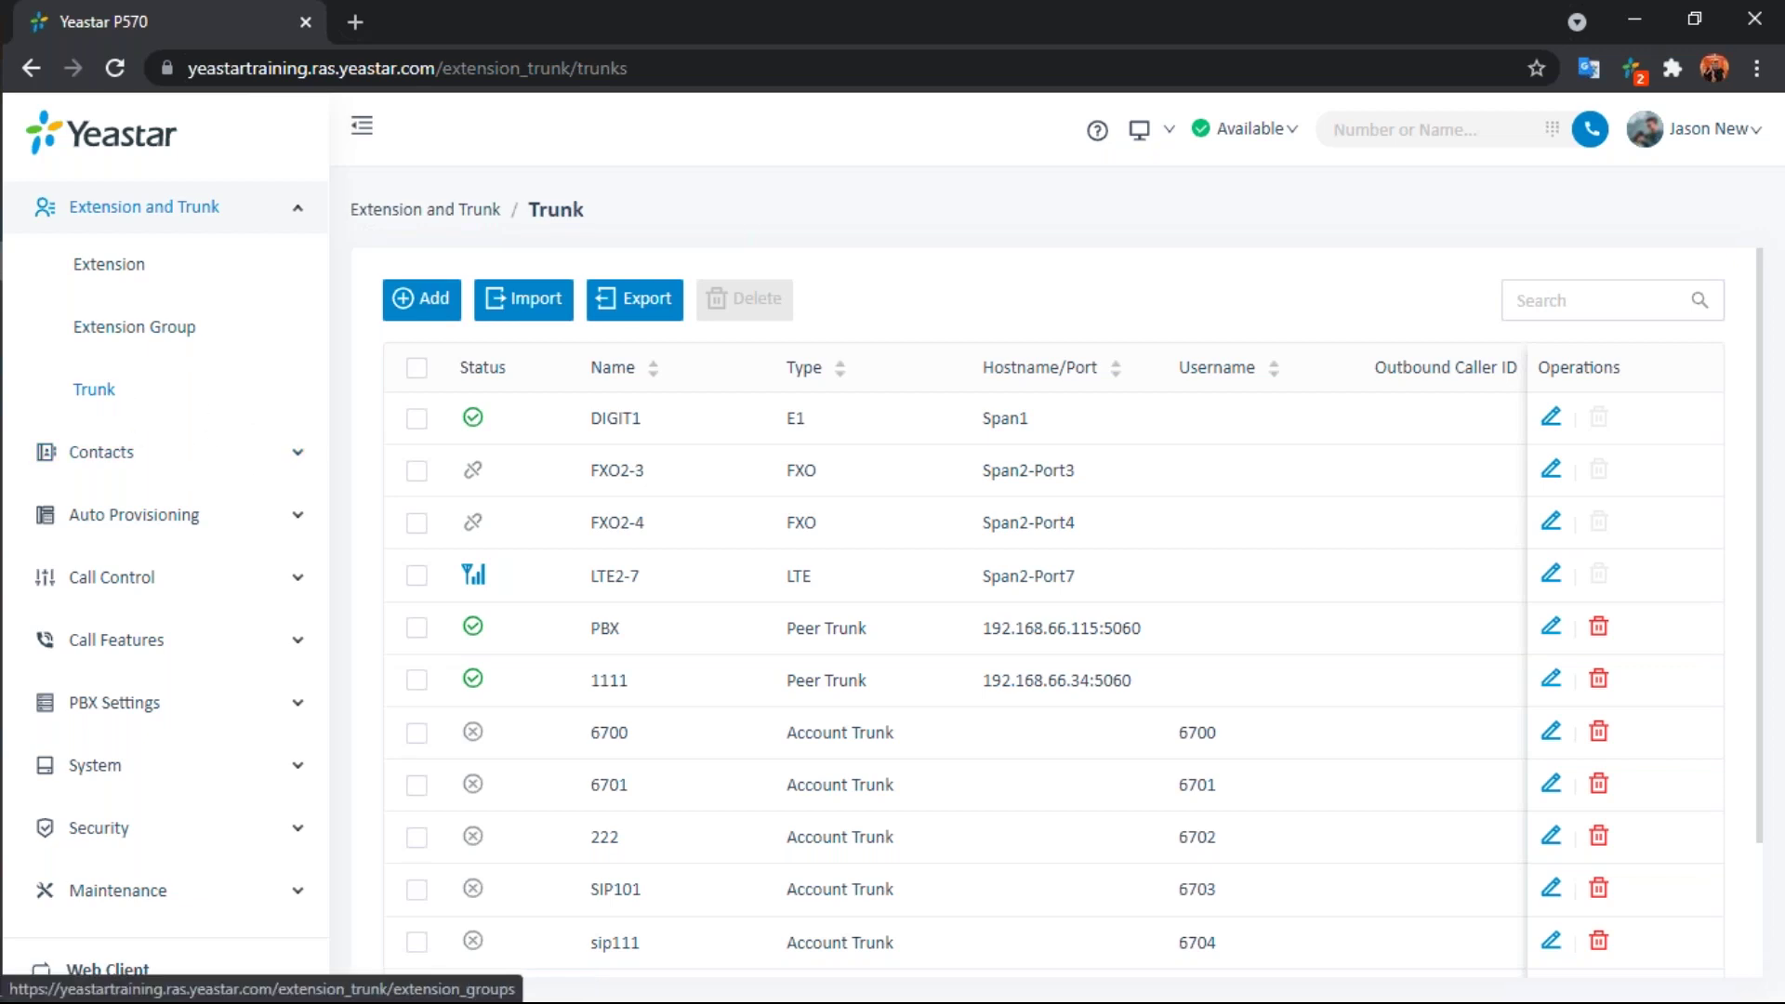
click(436, 299)
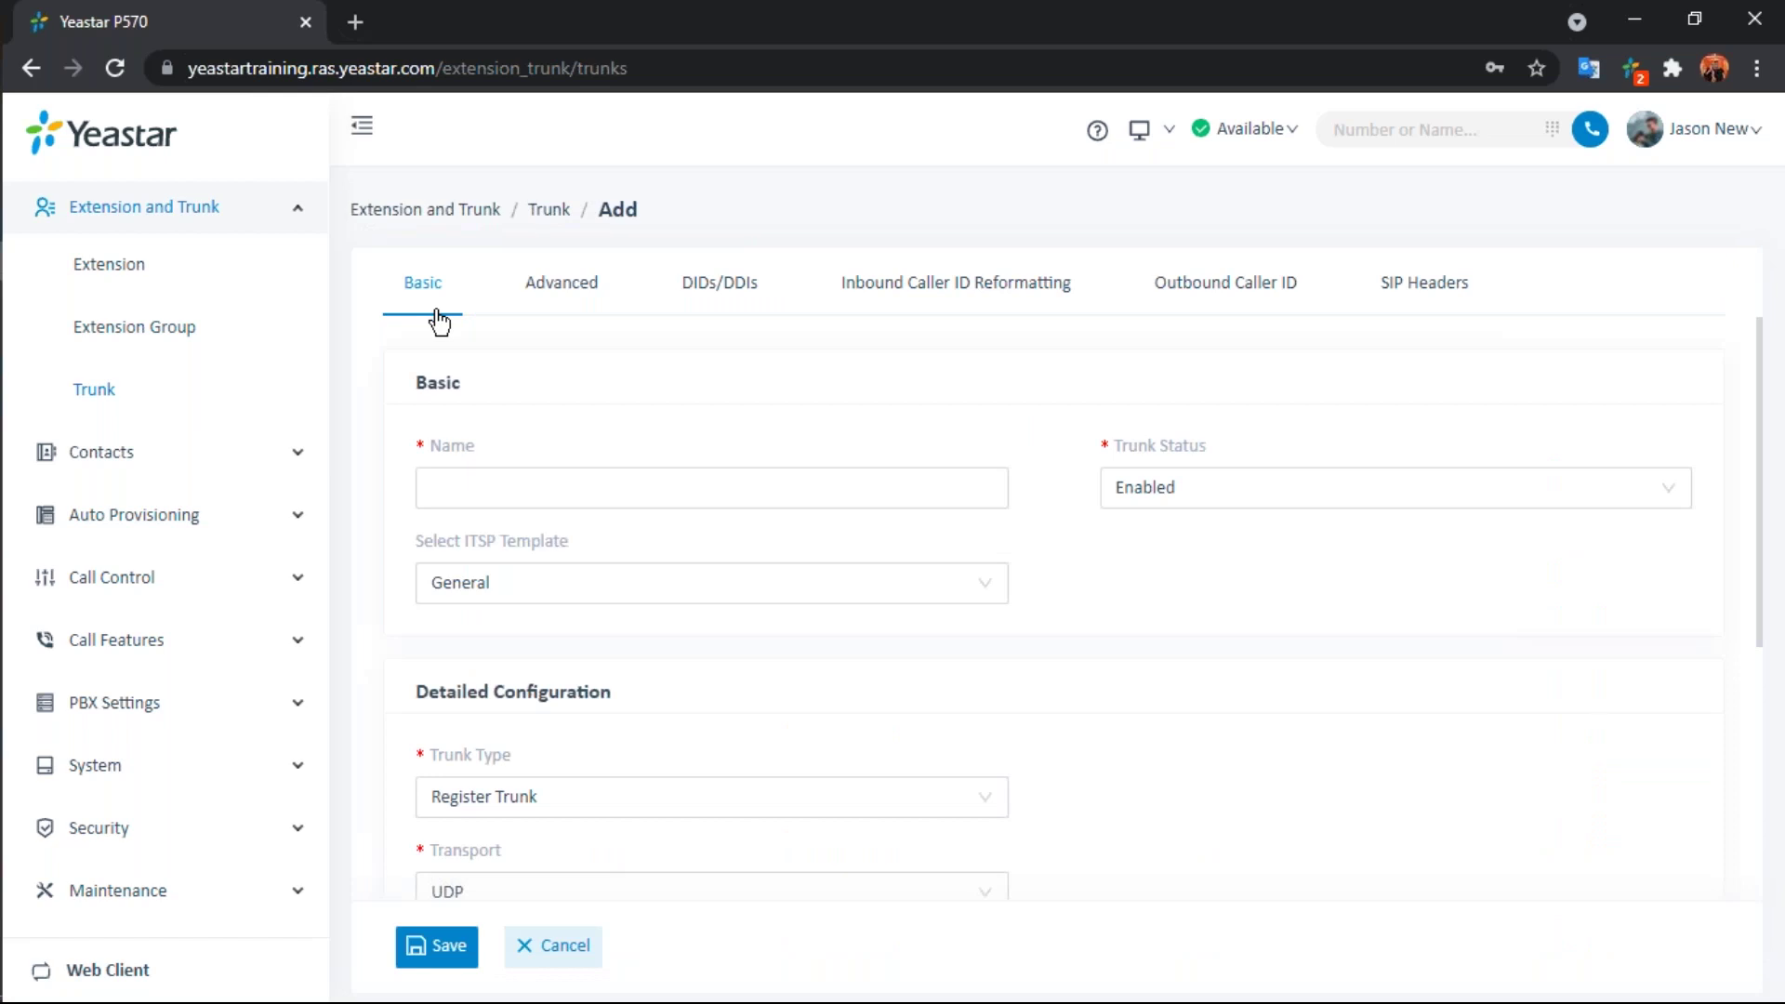
click(821, 486)
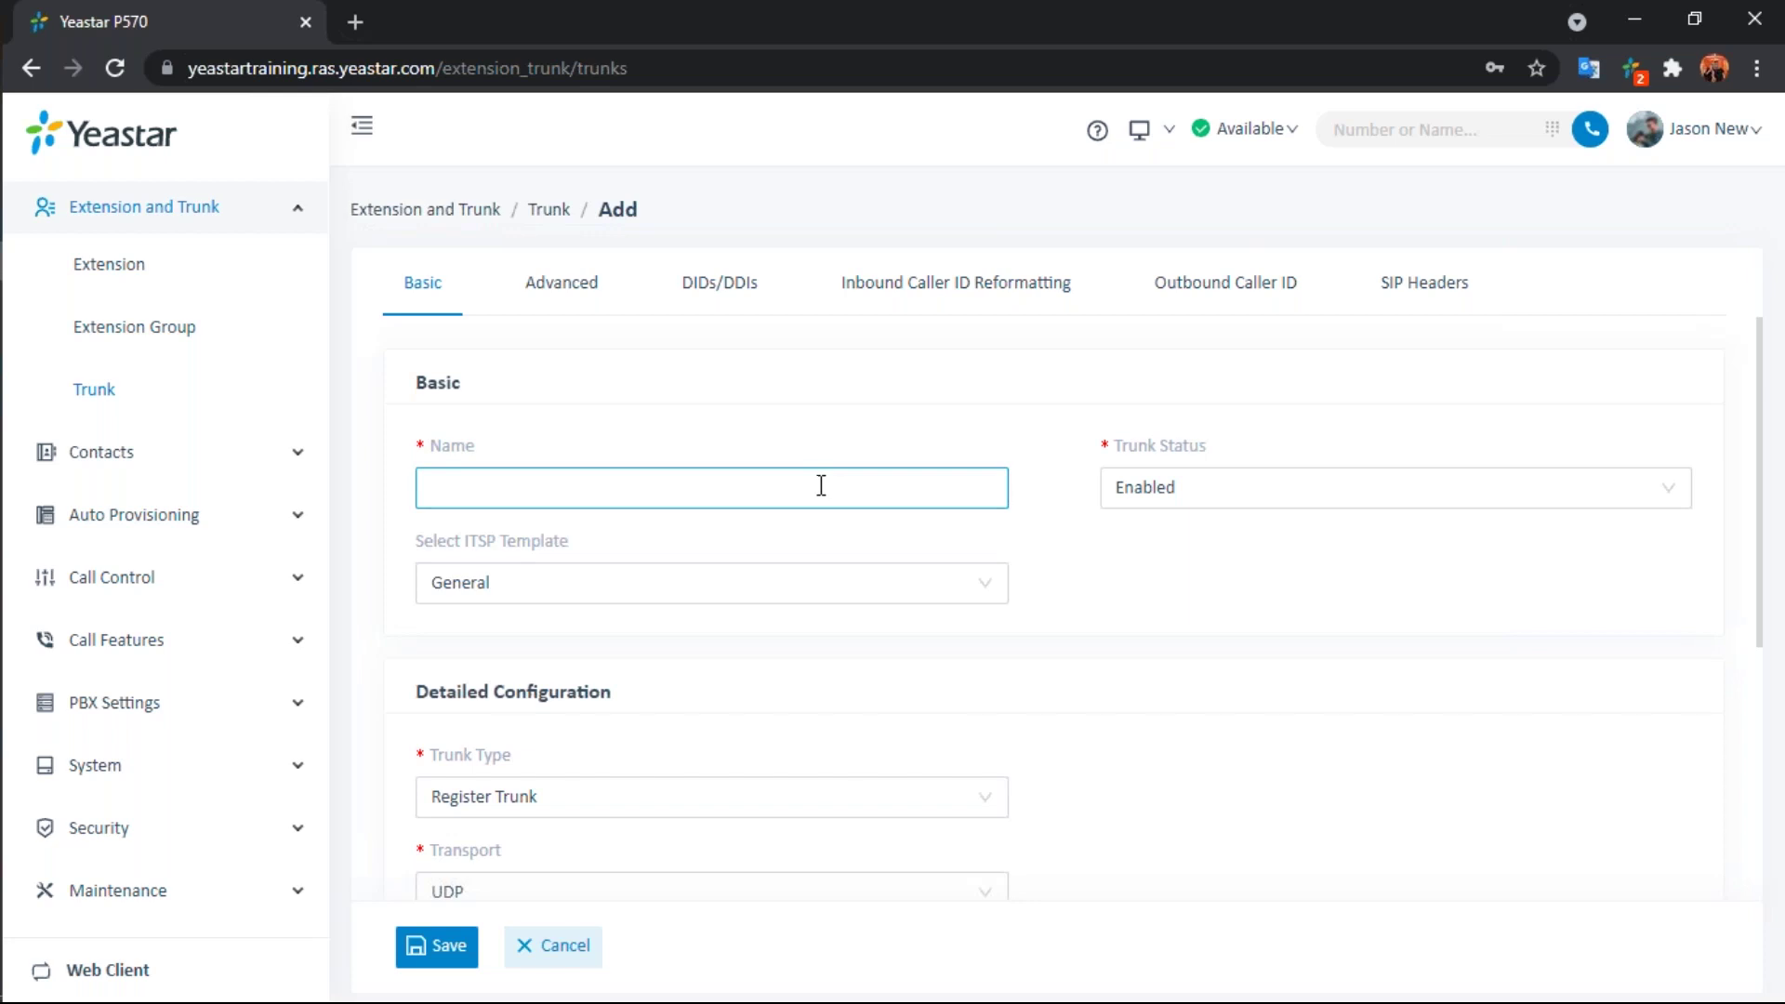
click(821, 485)
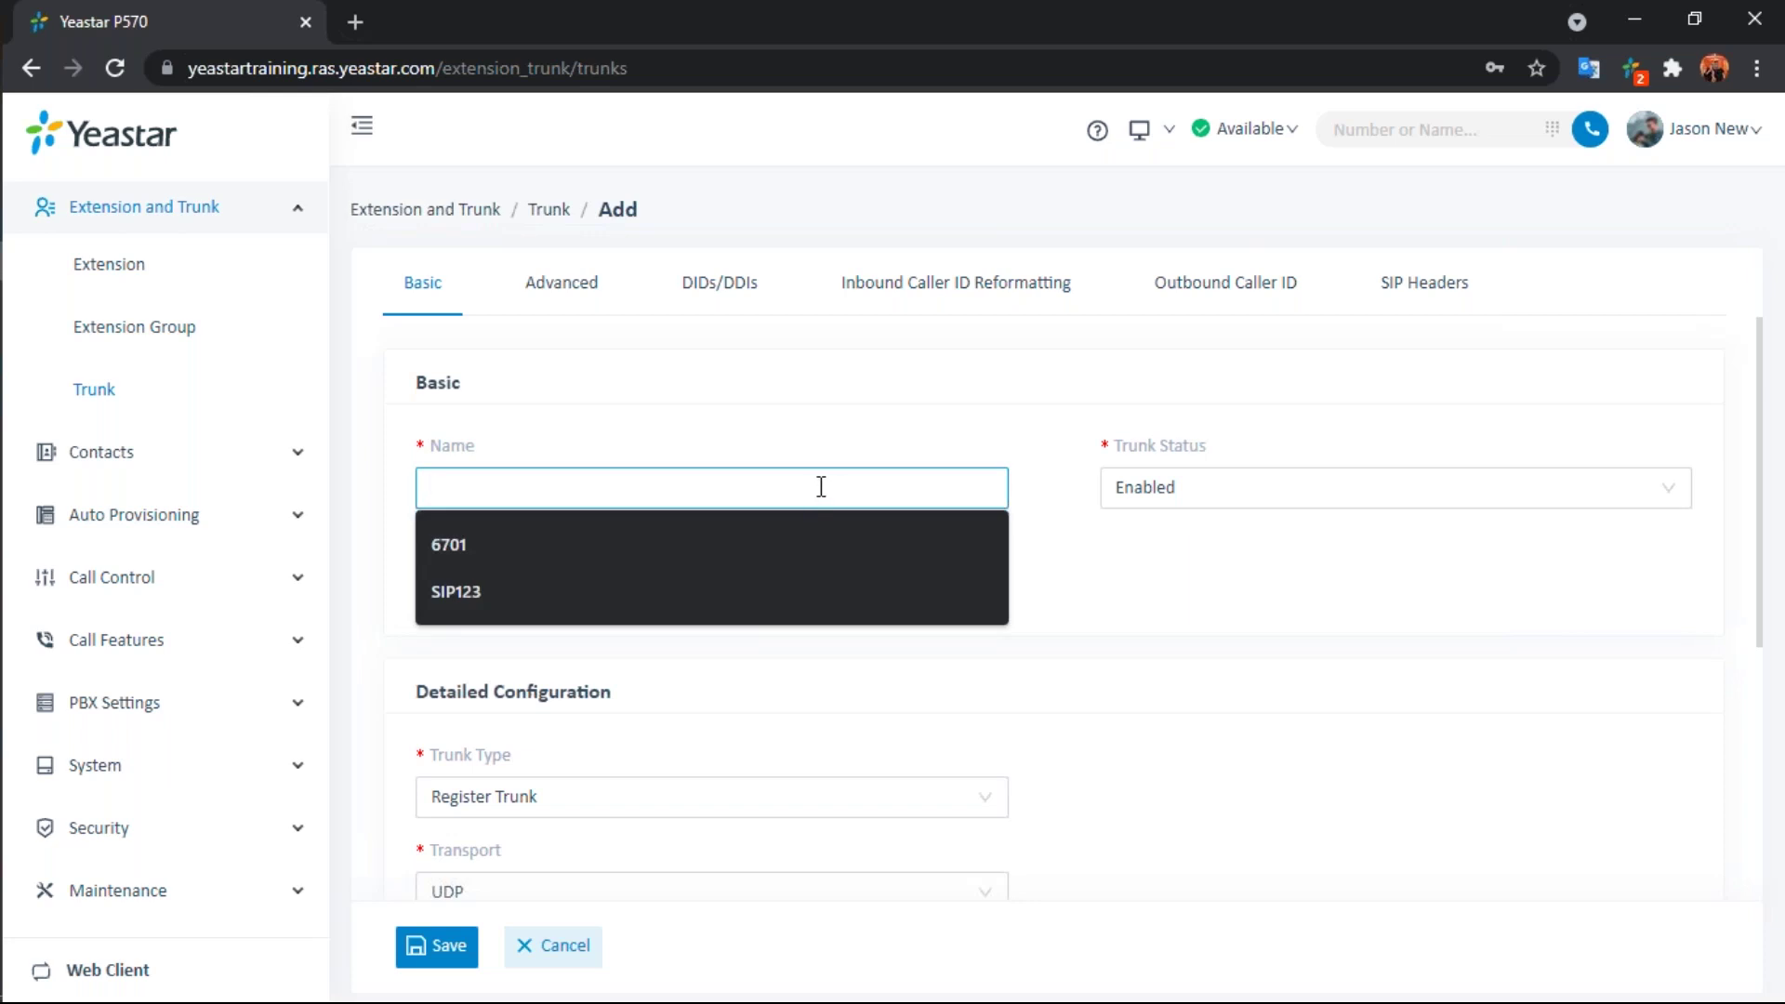
text(to )
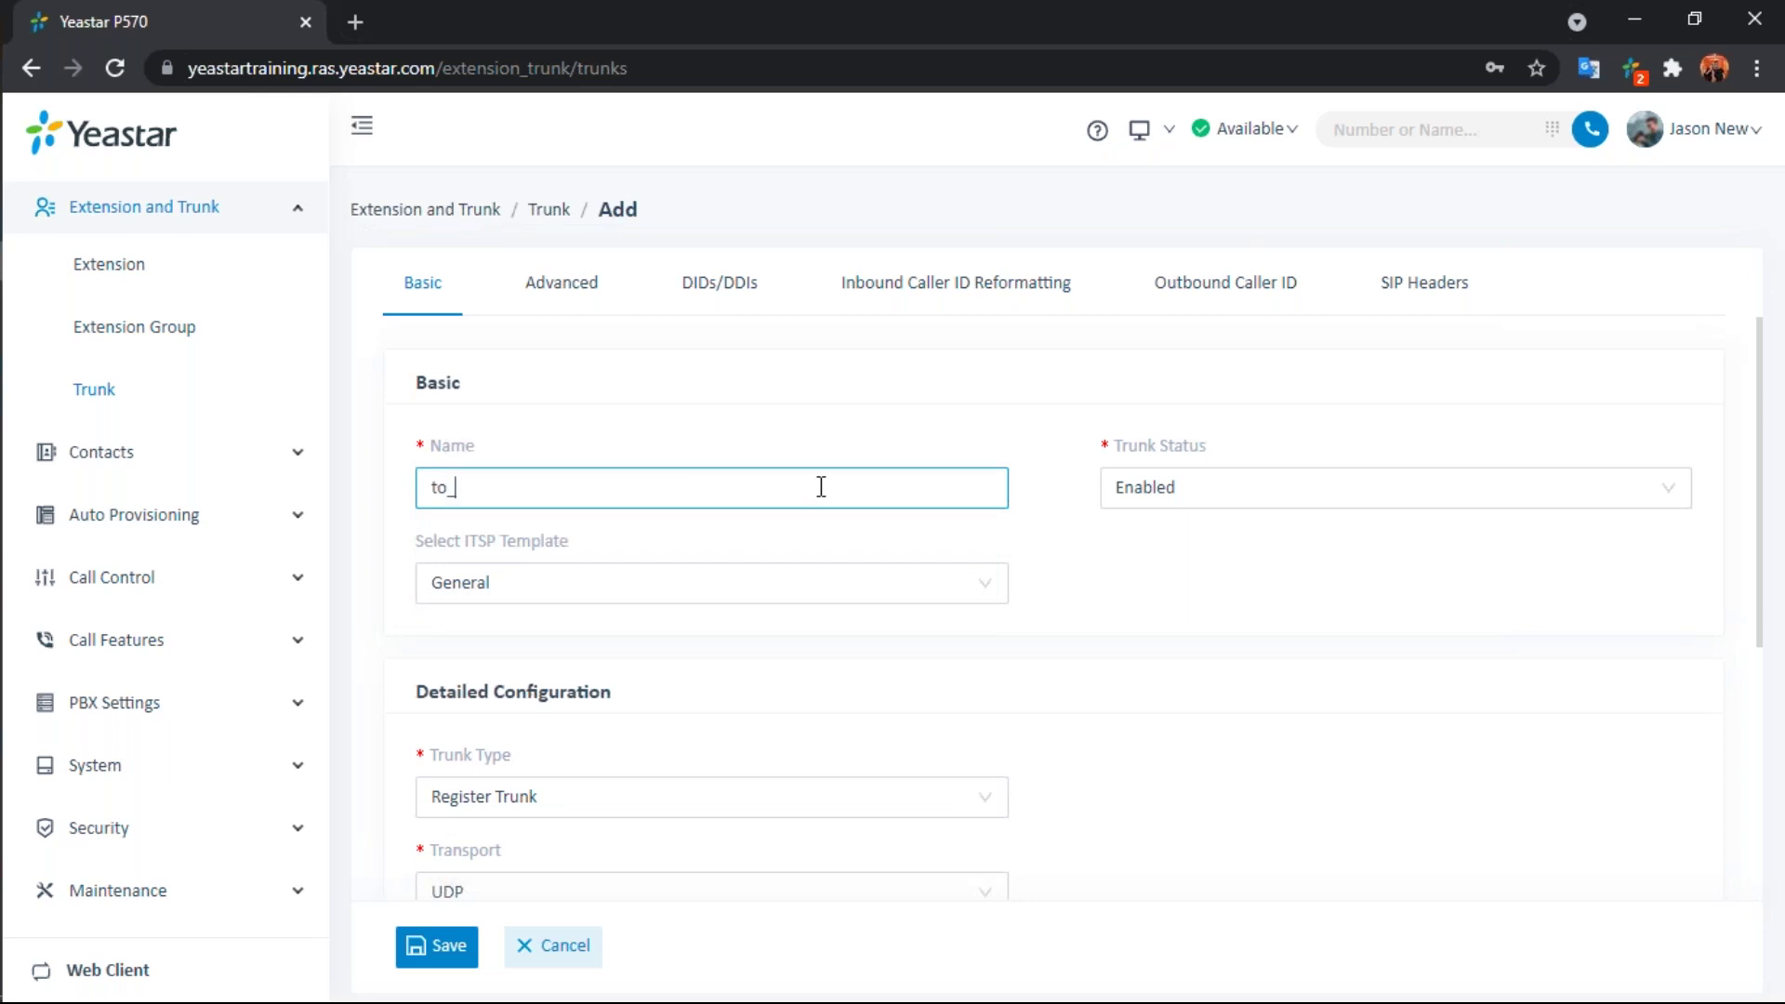
text(P)
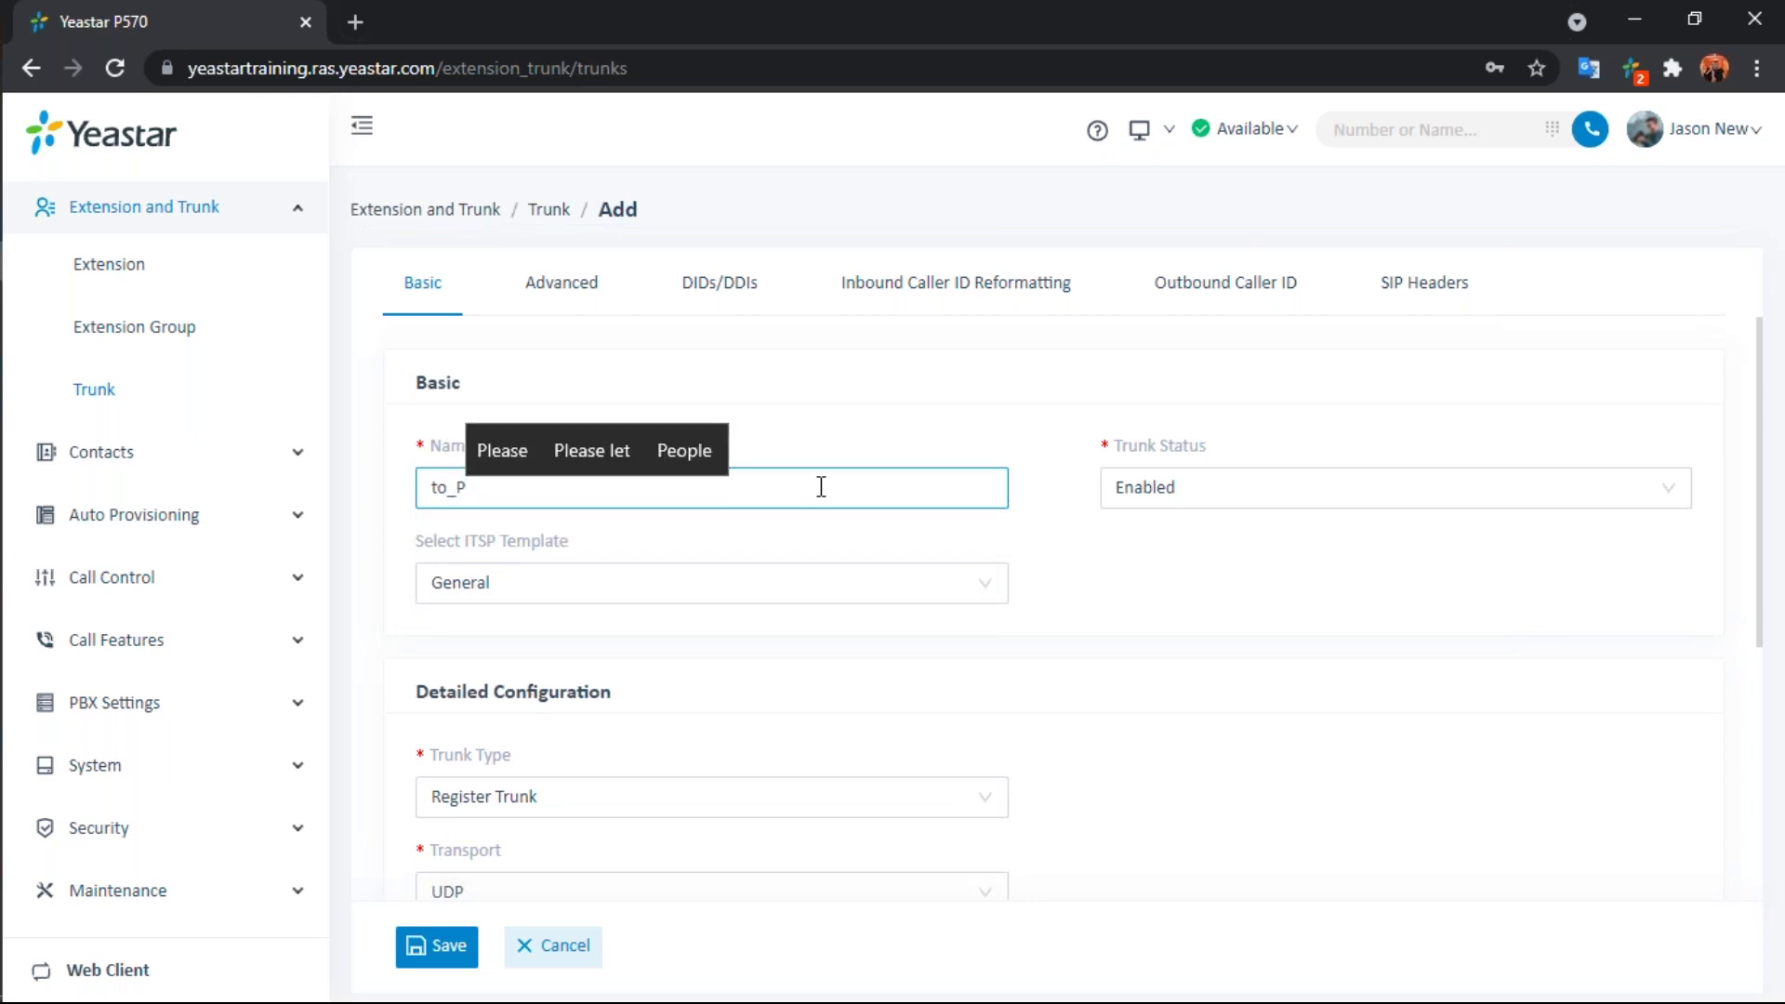
text(560)
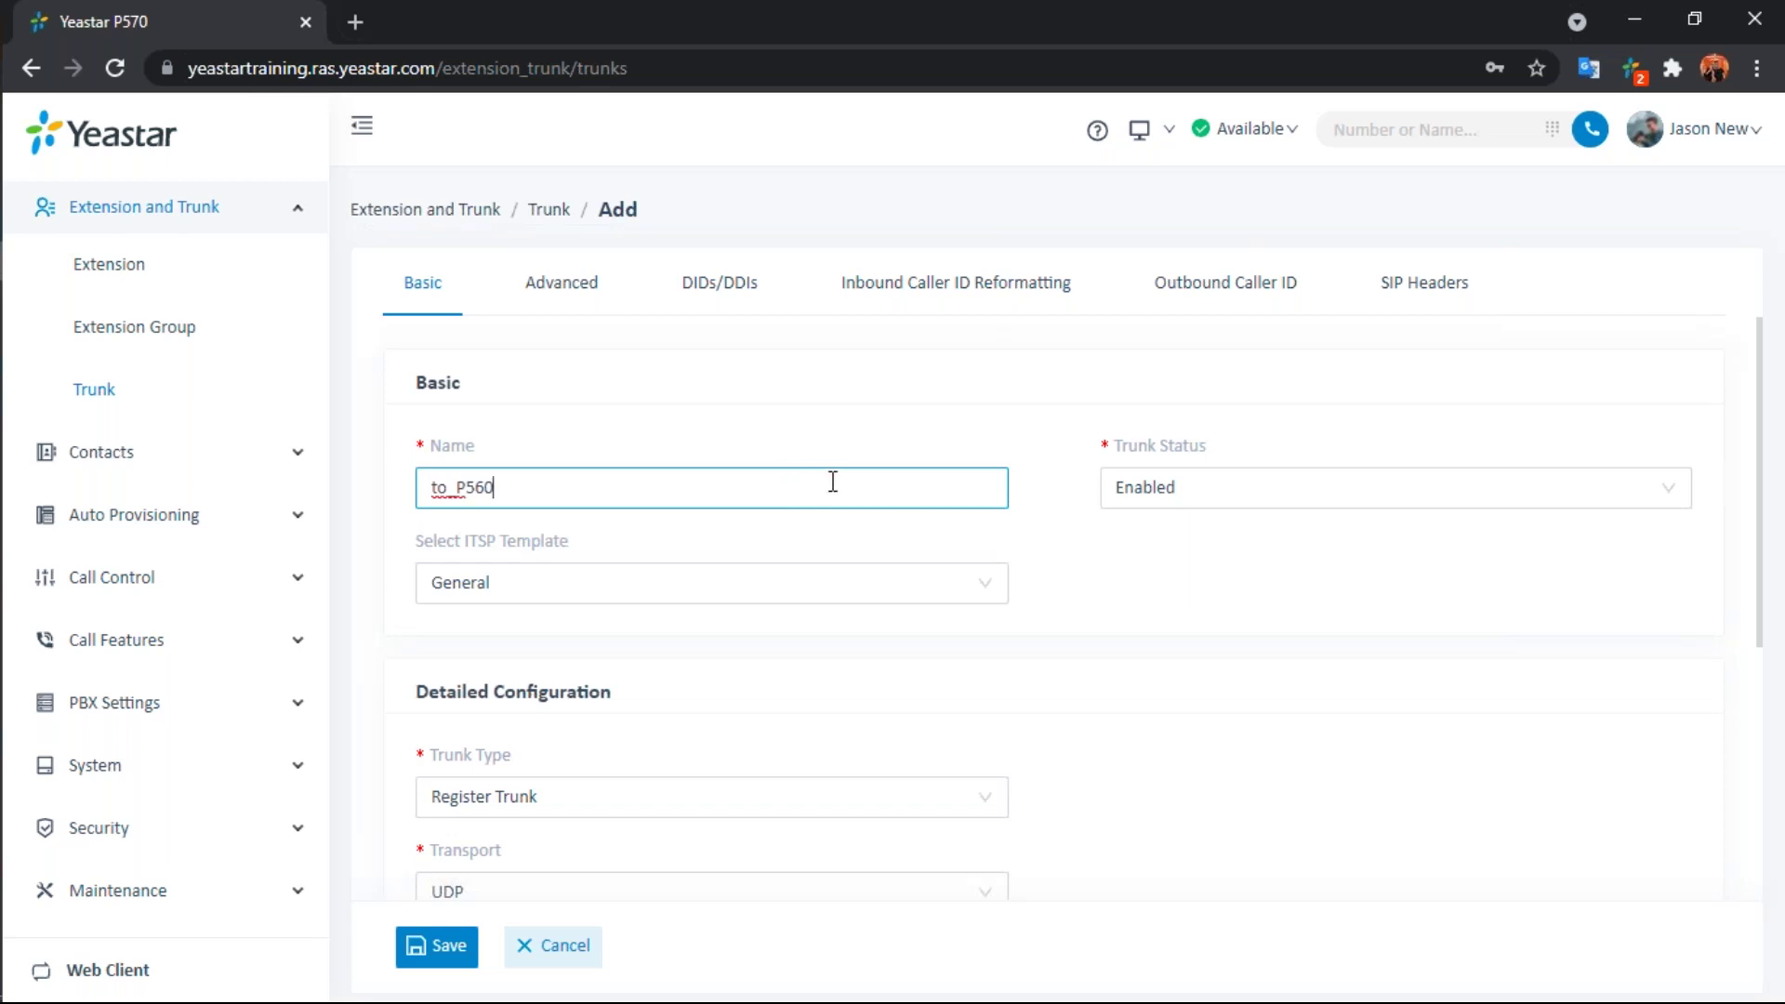
- Choose General as the ITSP template for the new trunk
scroll(841, 476, down, 1)
mouse_move(441, 422)
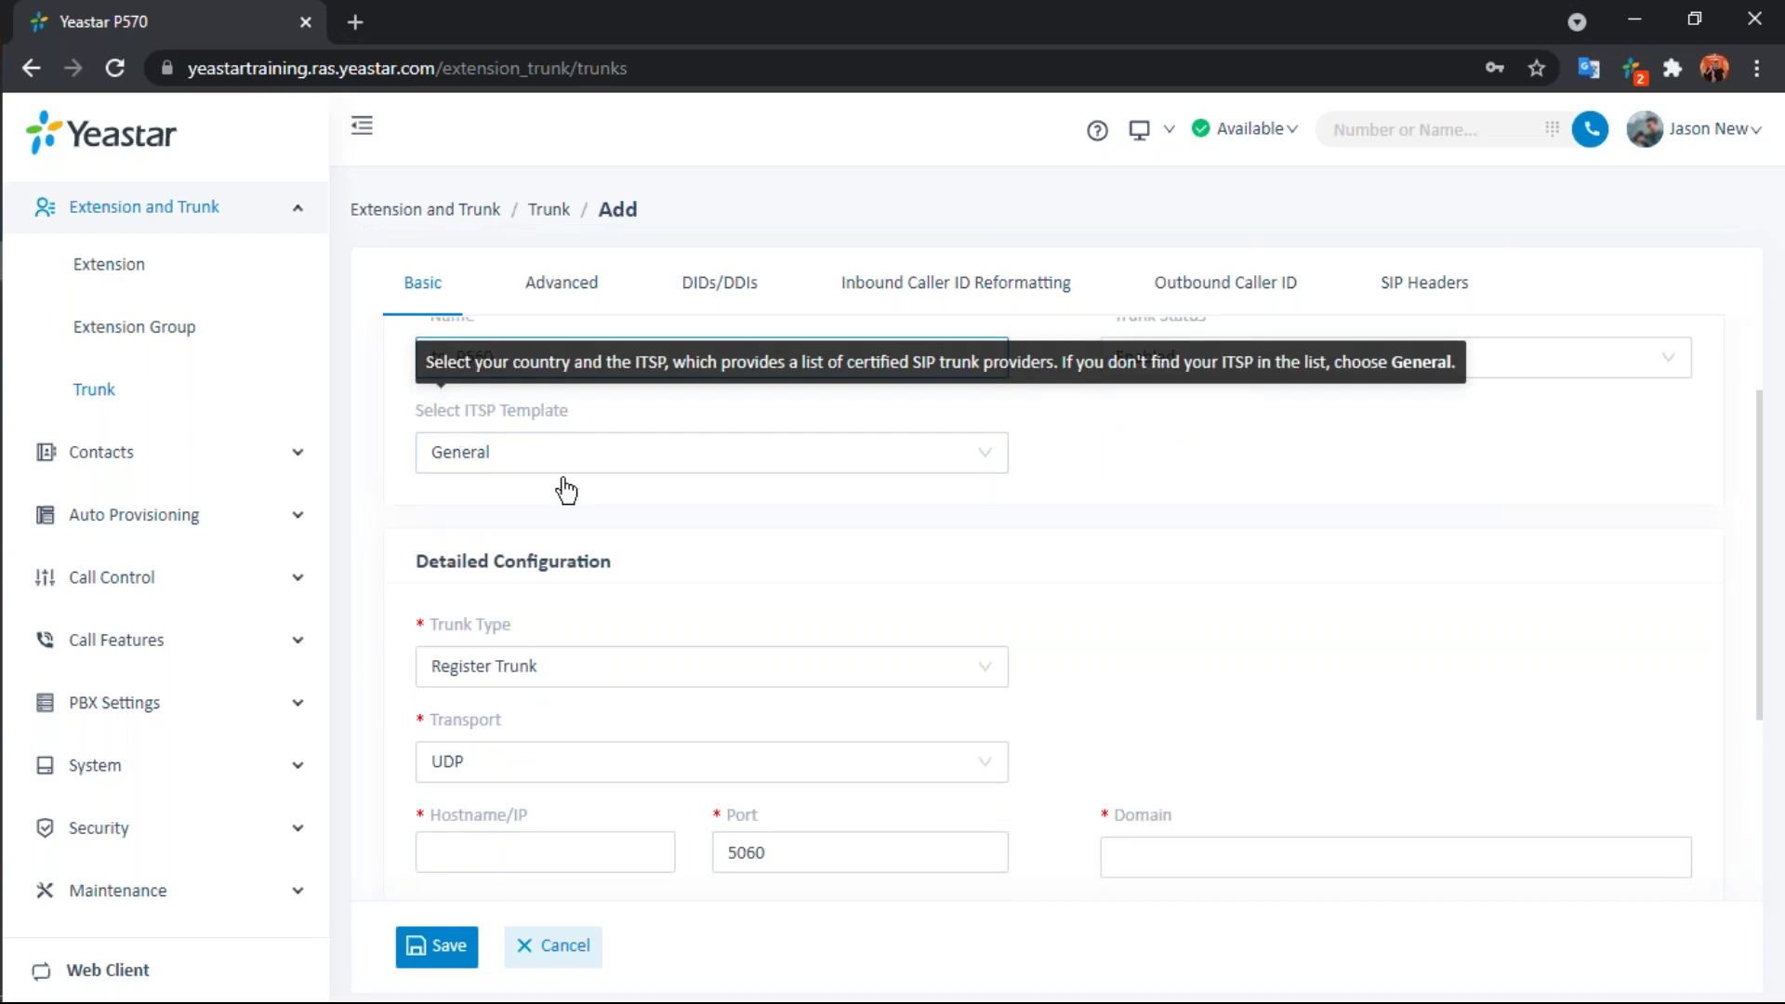
click(872, 462)
click(588, 517)
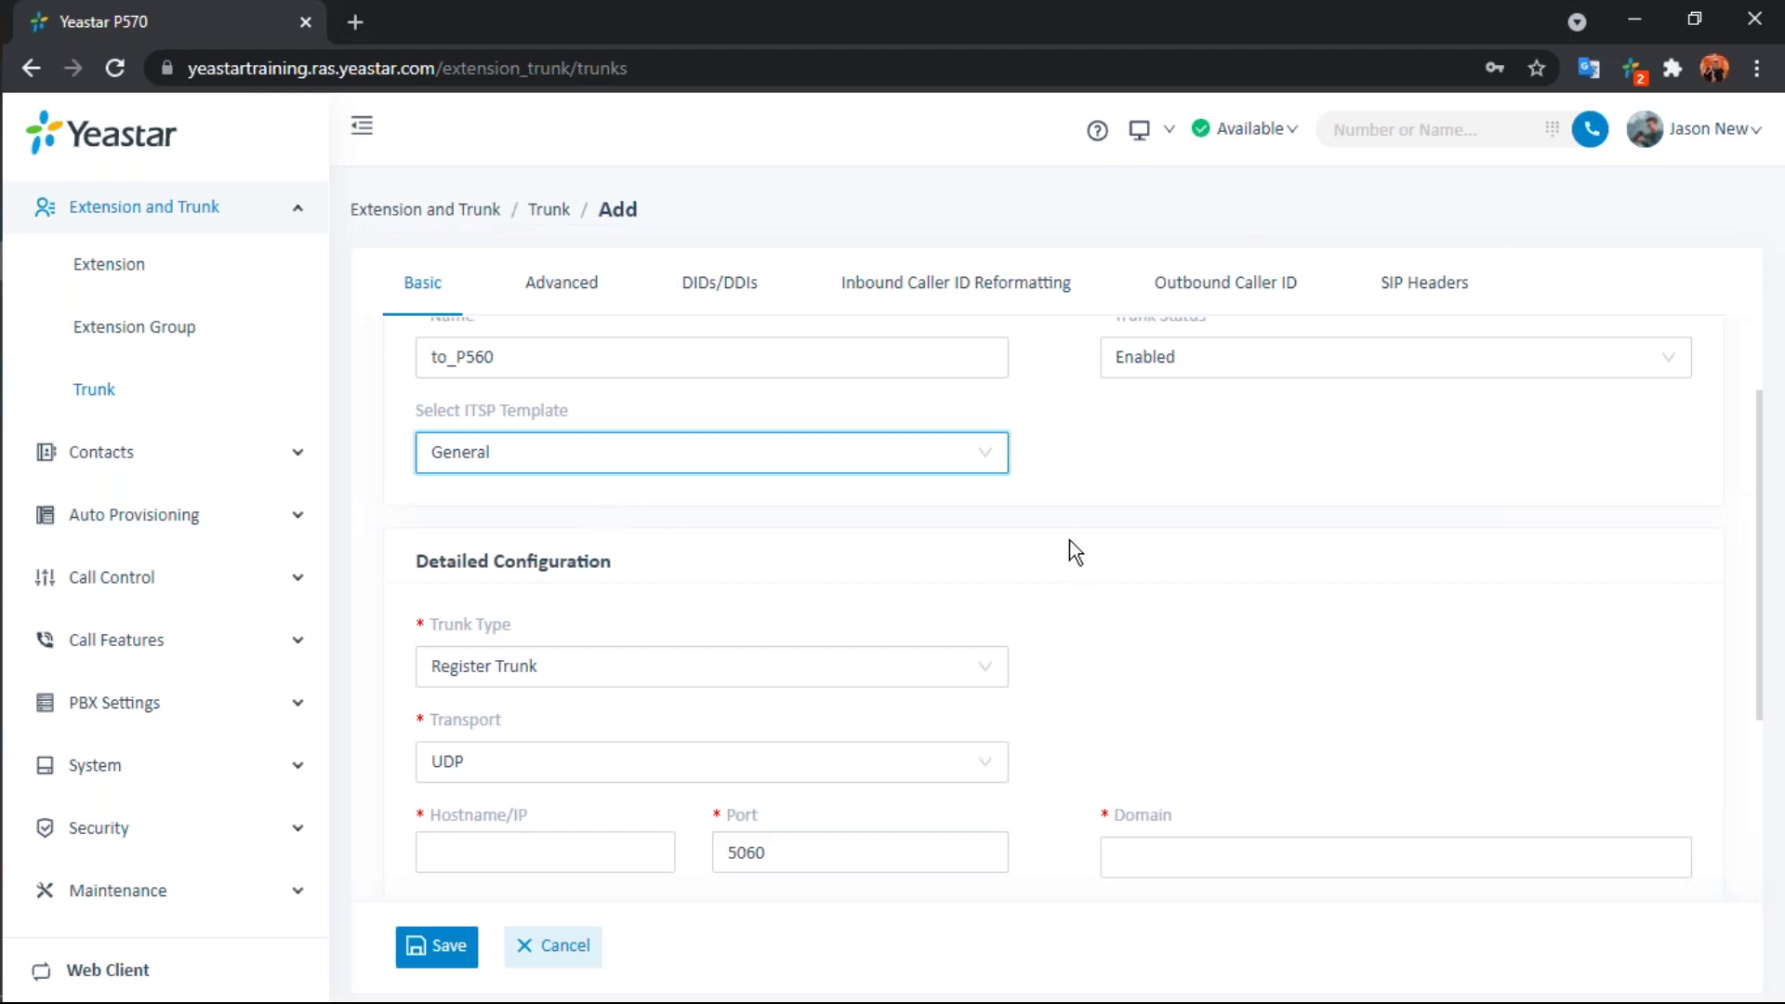
- Set the trunk type to Peer Trunk and look over its Hostname/IP, Domain and Port fields
scroll(1078, 527, down, 1)
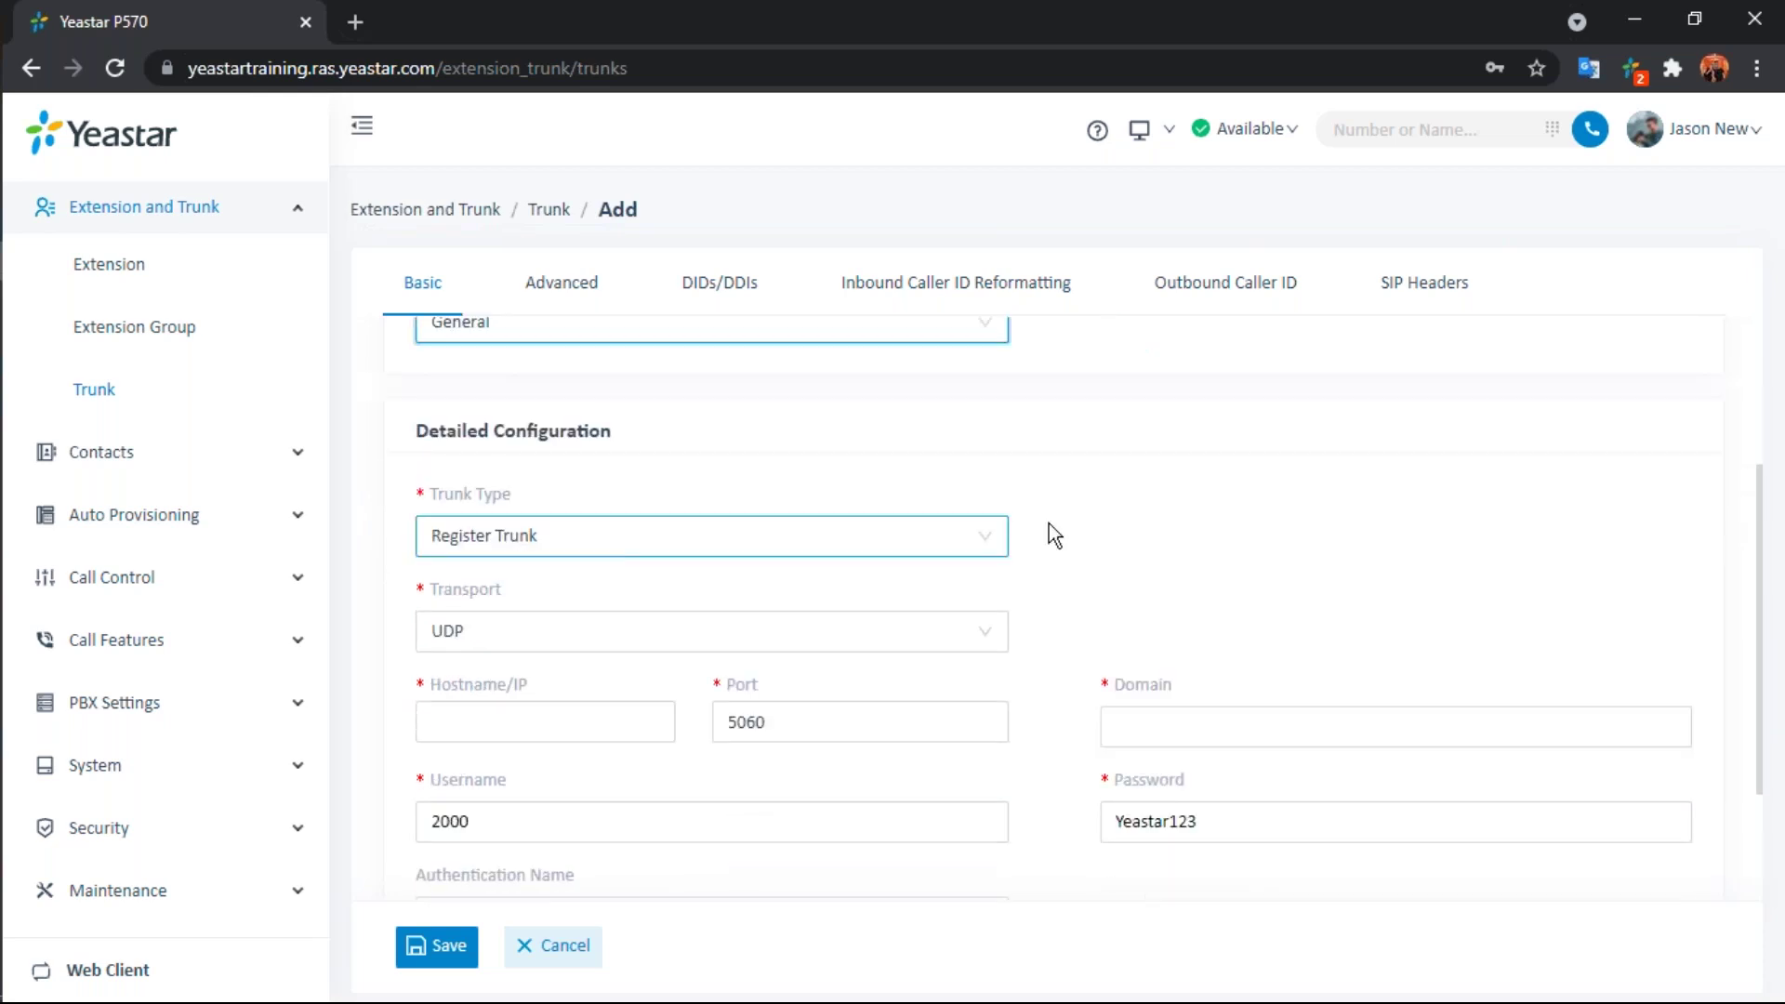
click(989, 544)
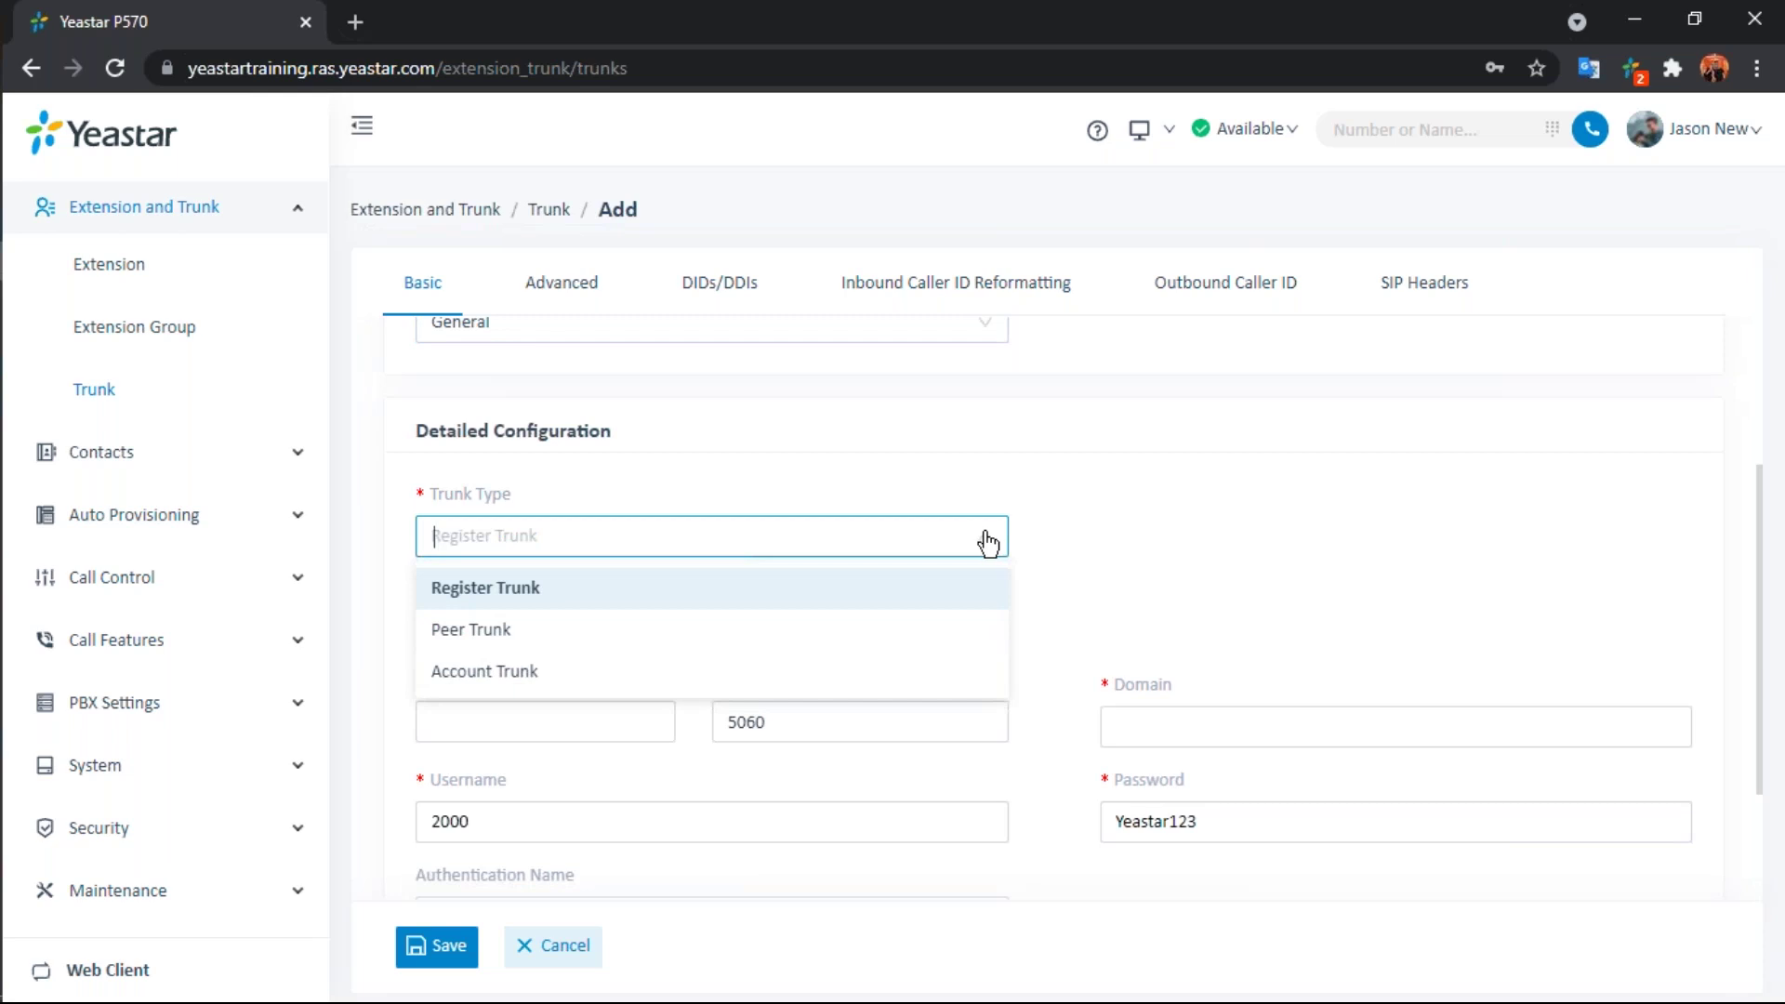
click(565, 632)
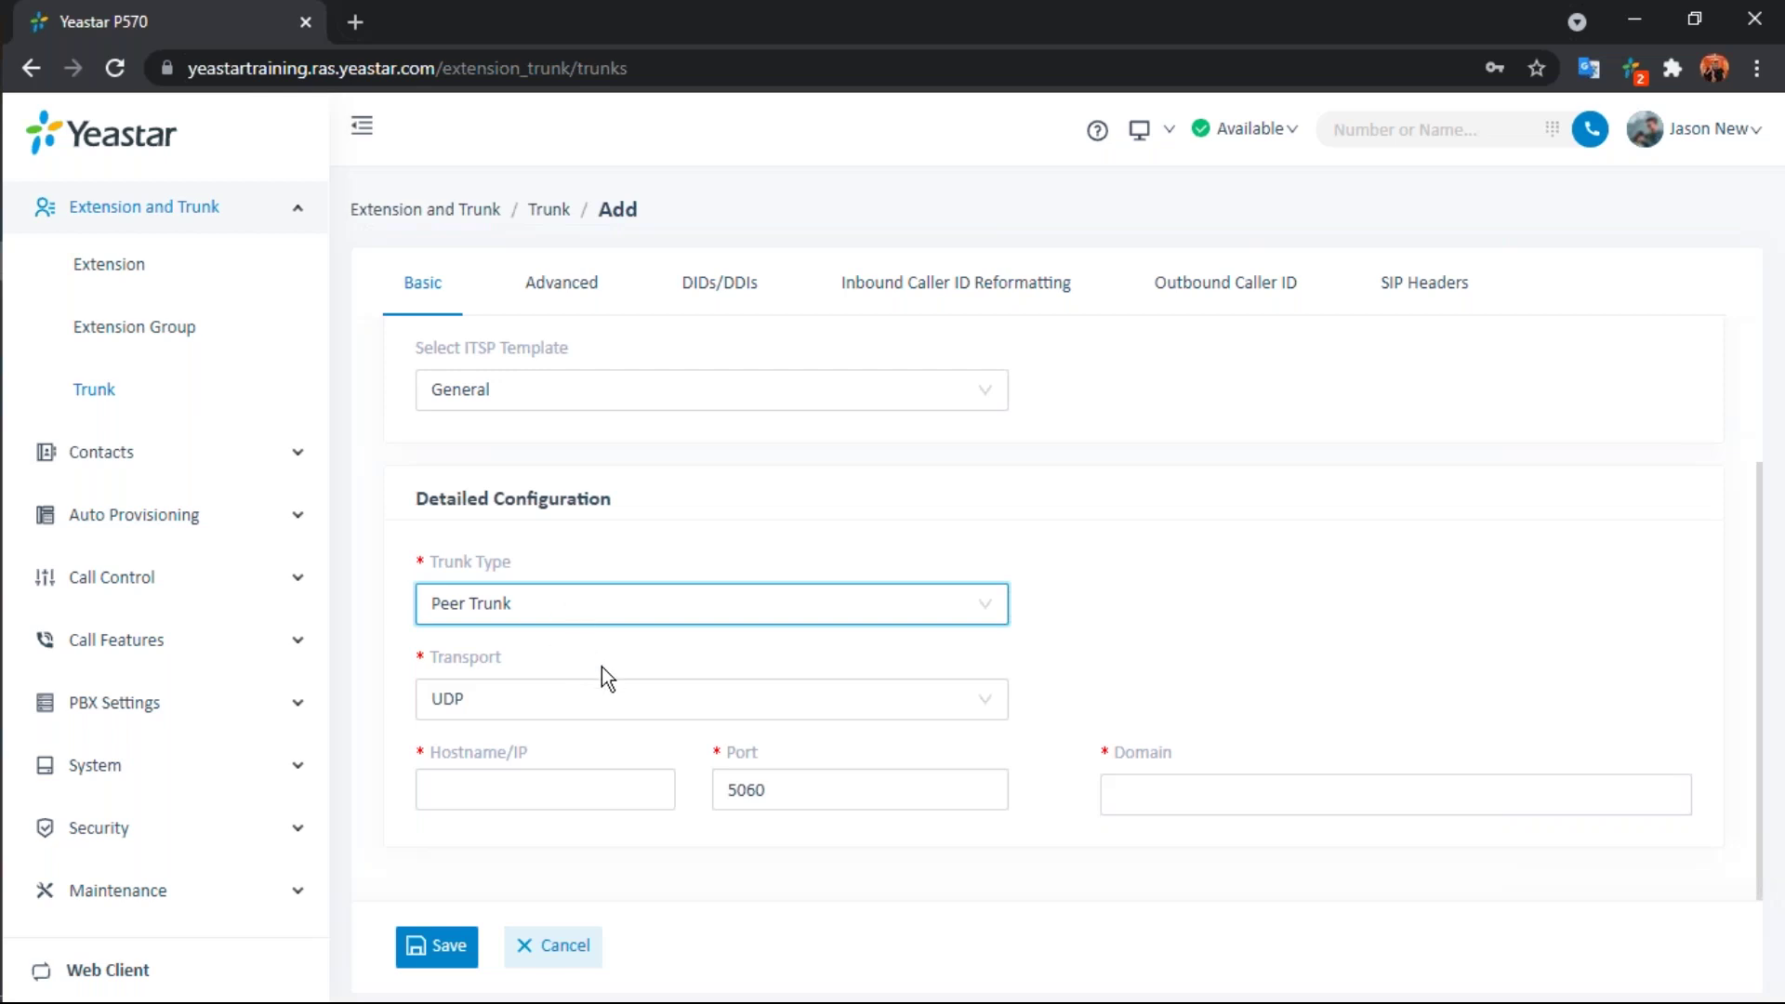
click(490, 787)
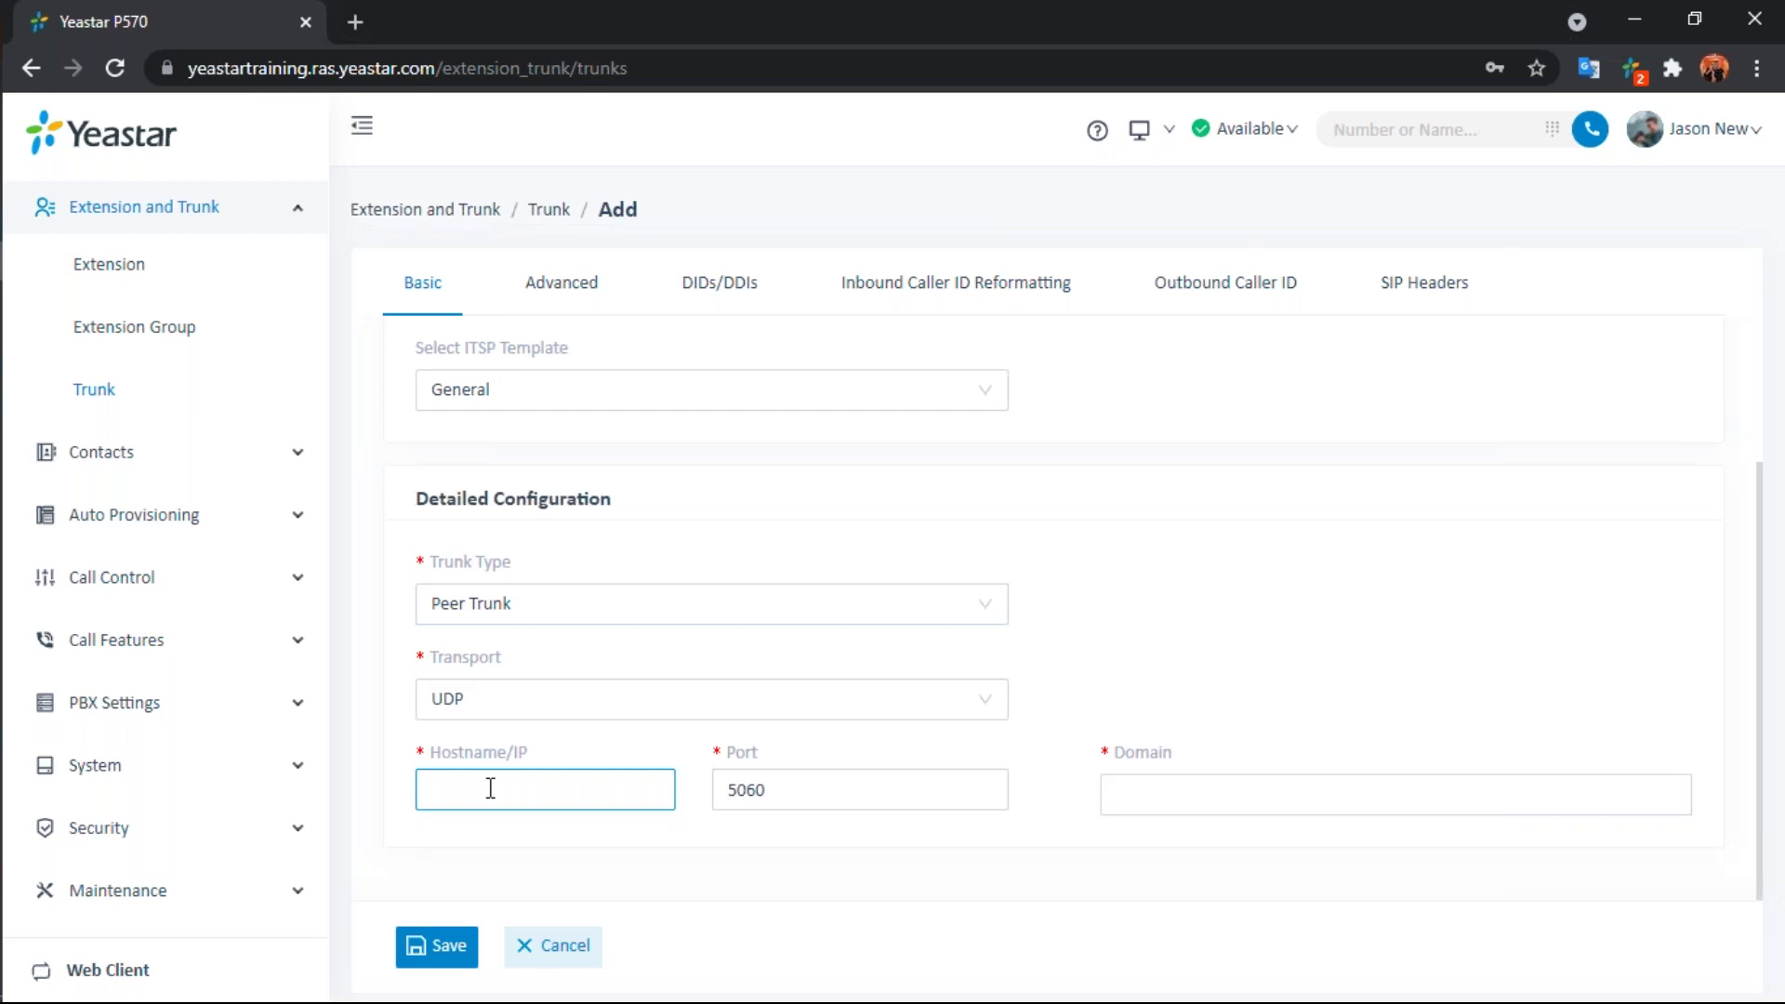
click(1163, 796)
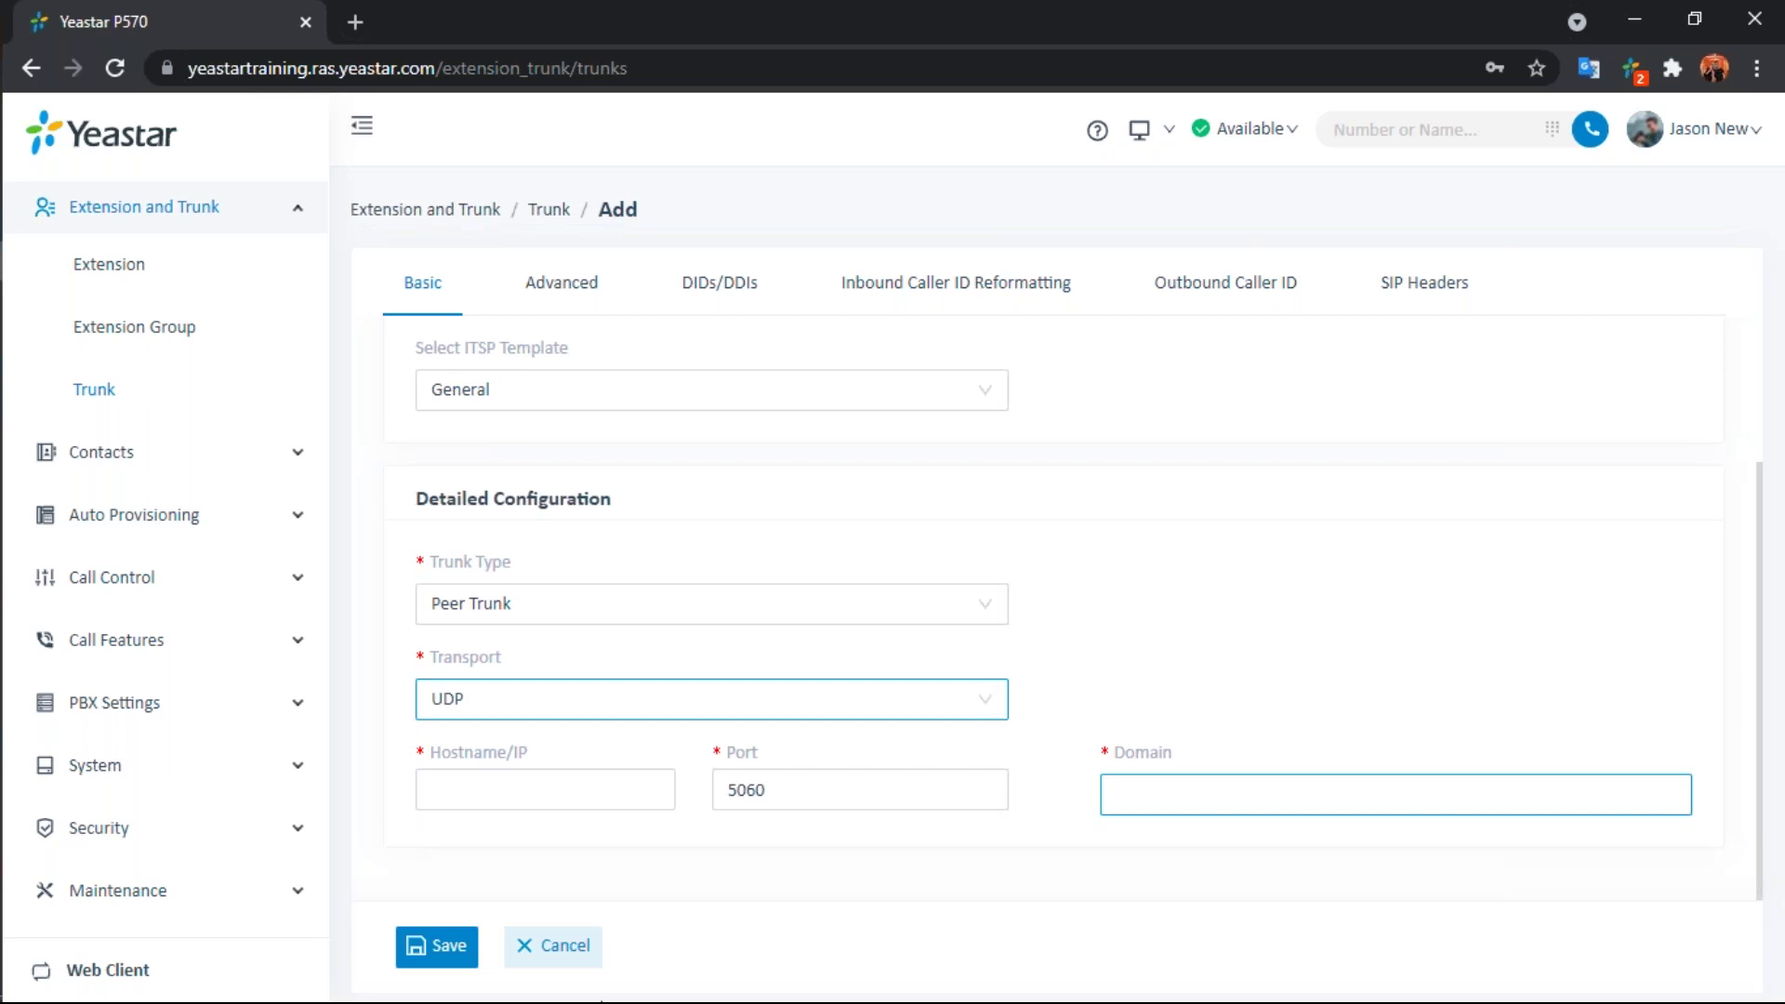
click(925, 789)
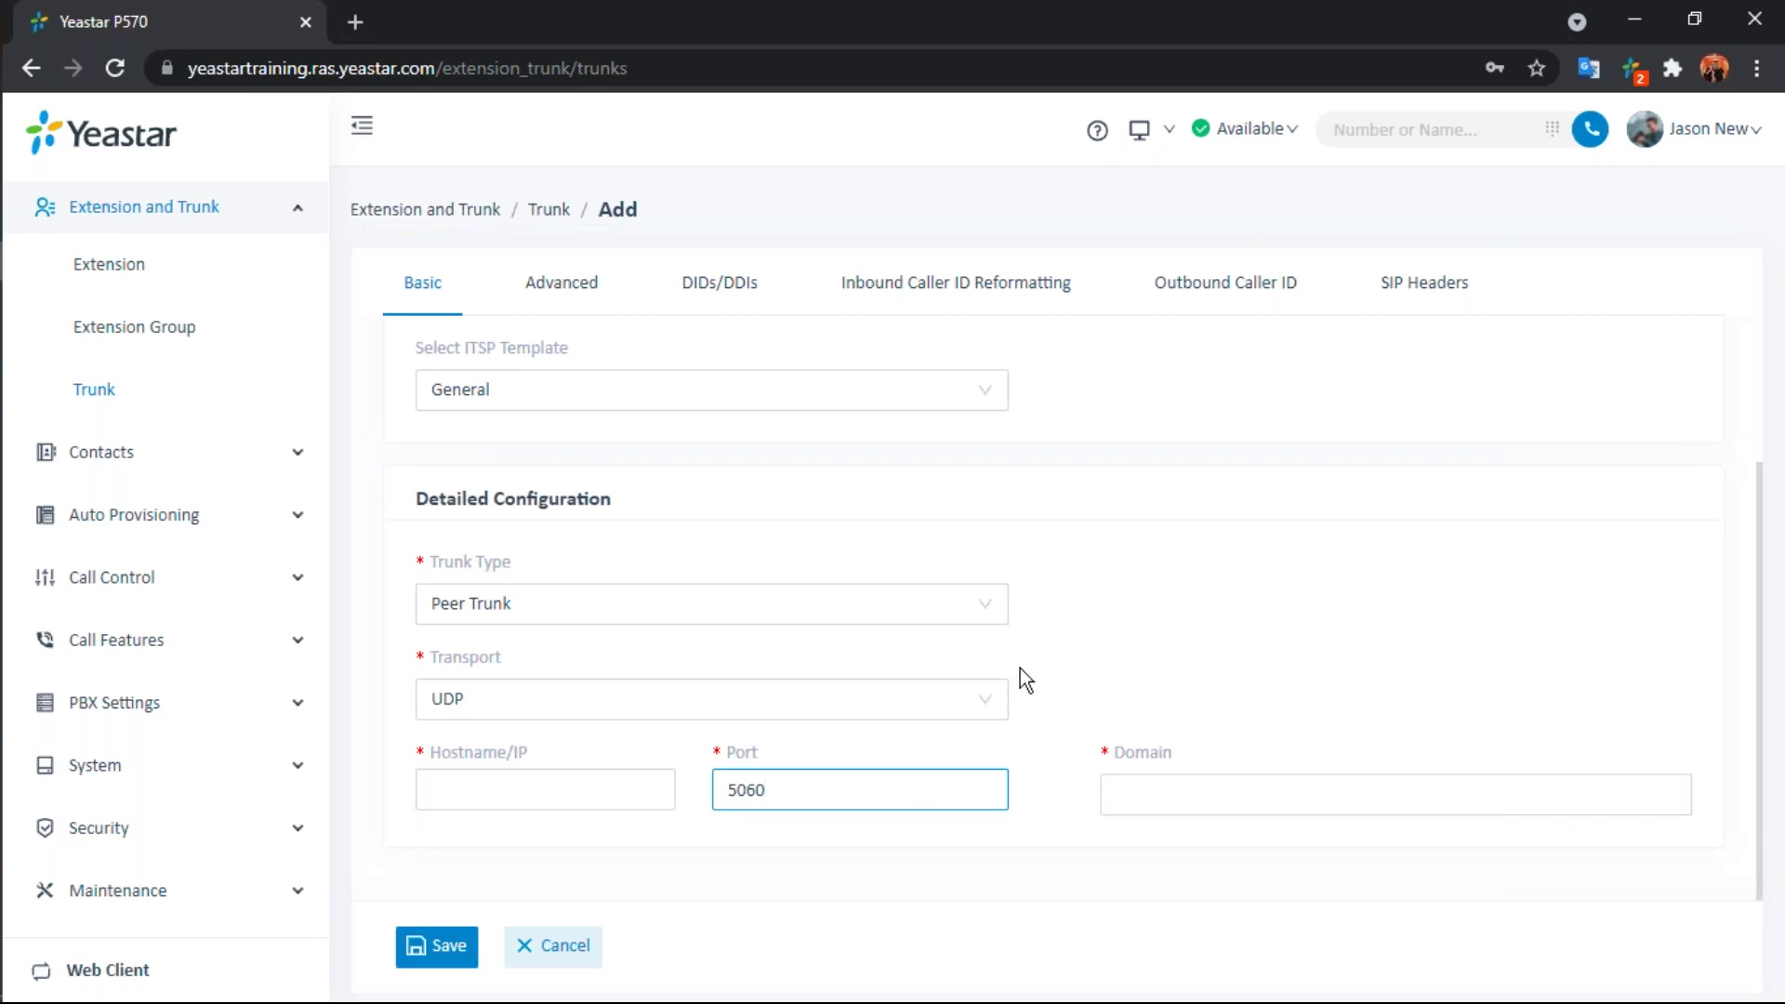
- Set the trunk type to Account Trunk and look over its Username, Password and Authentication Name fields
click(987, 617)
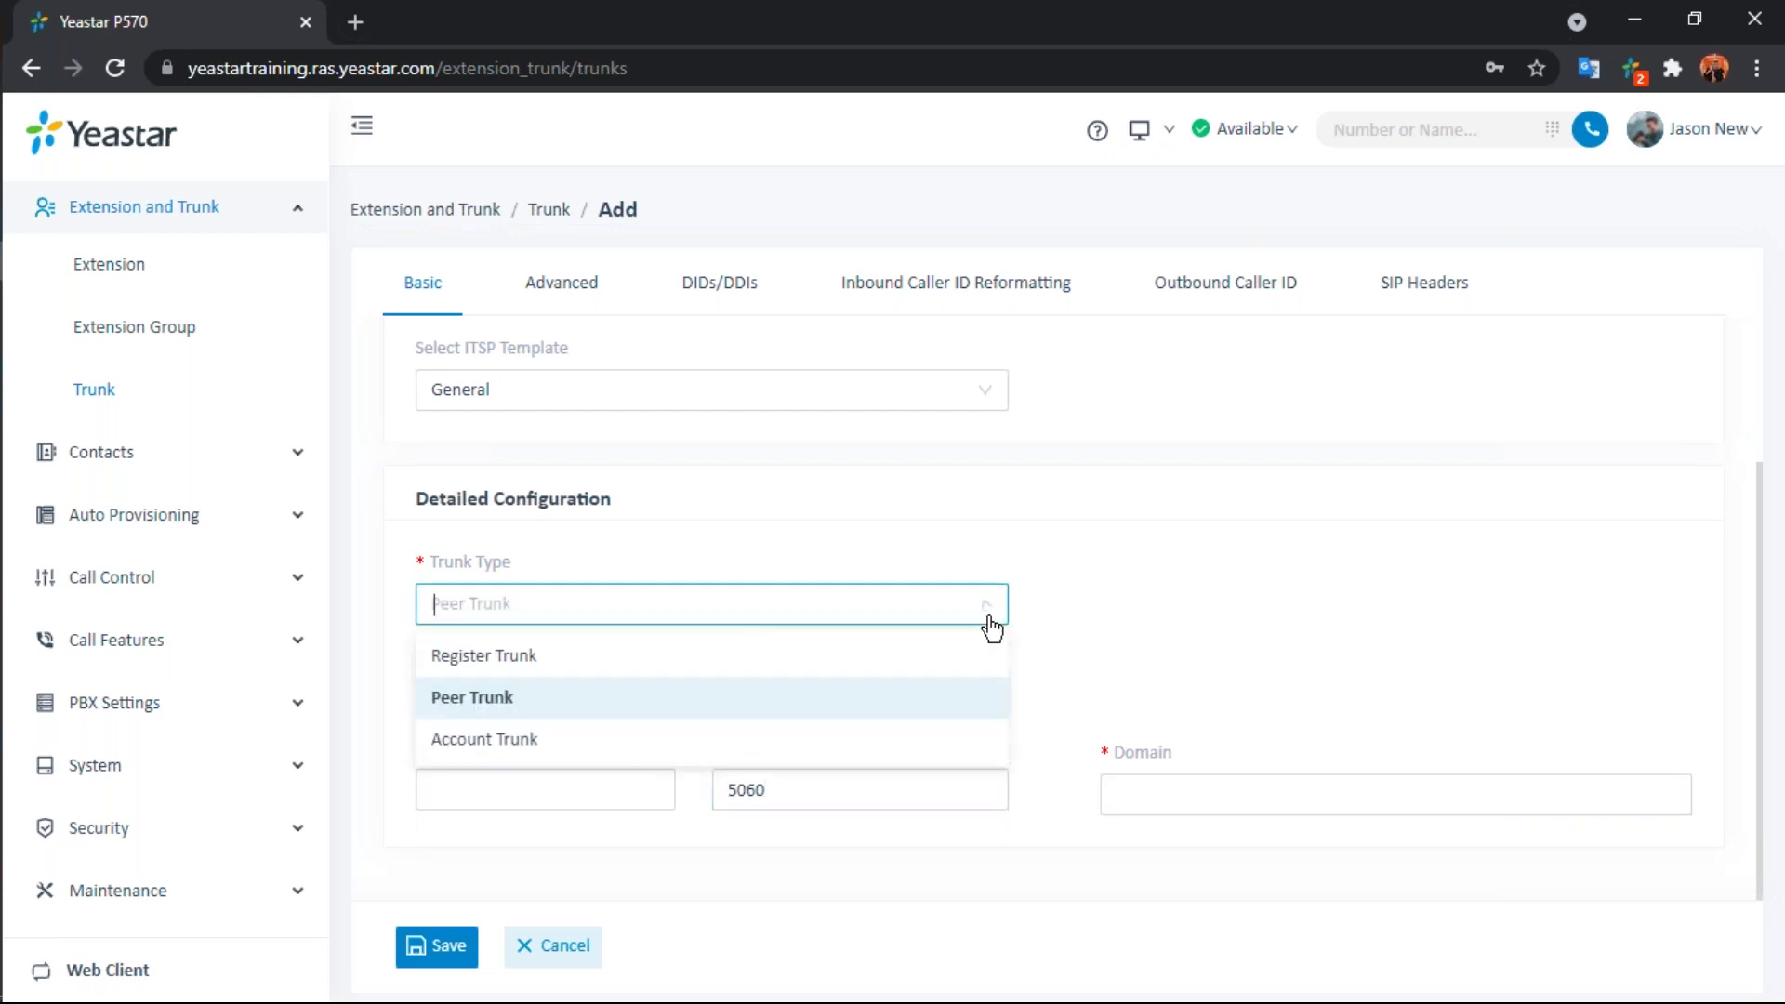
click(648, 741)
scroll(1121, 692, down, 2)
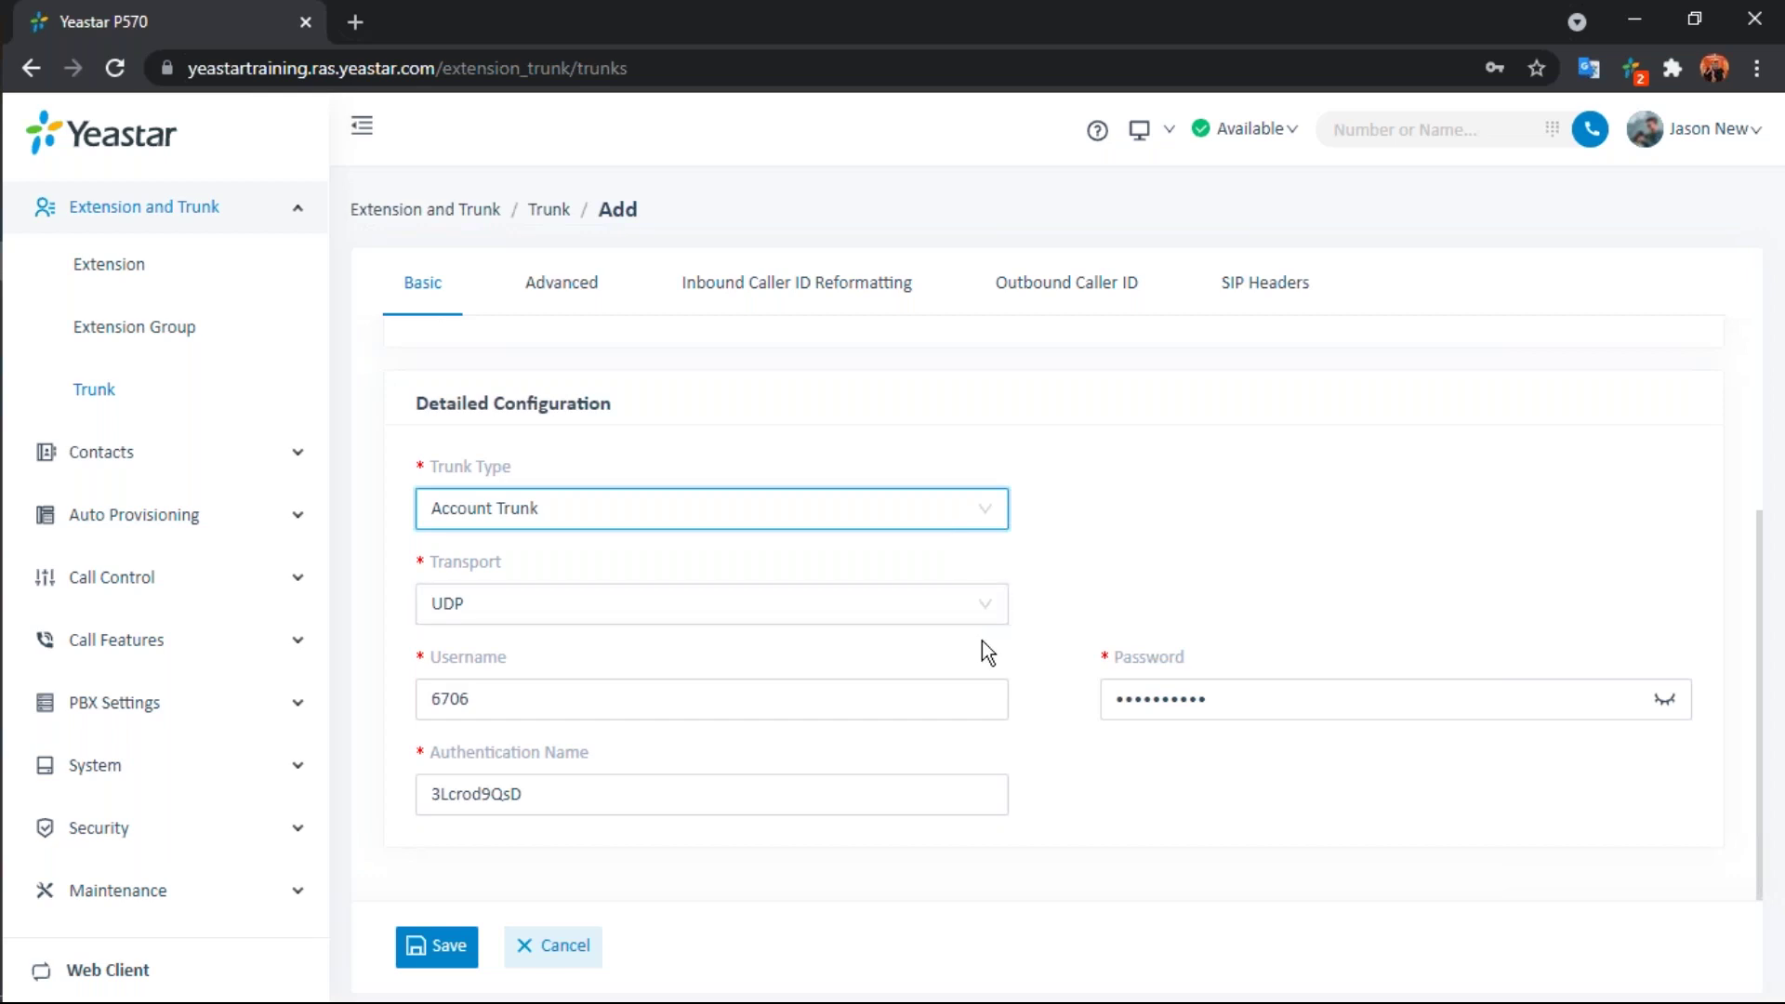
click(597, 698)
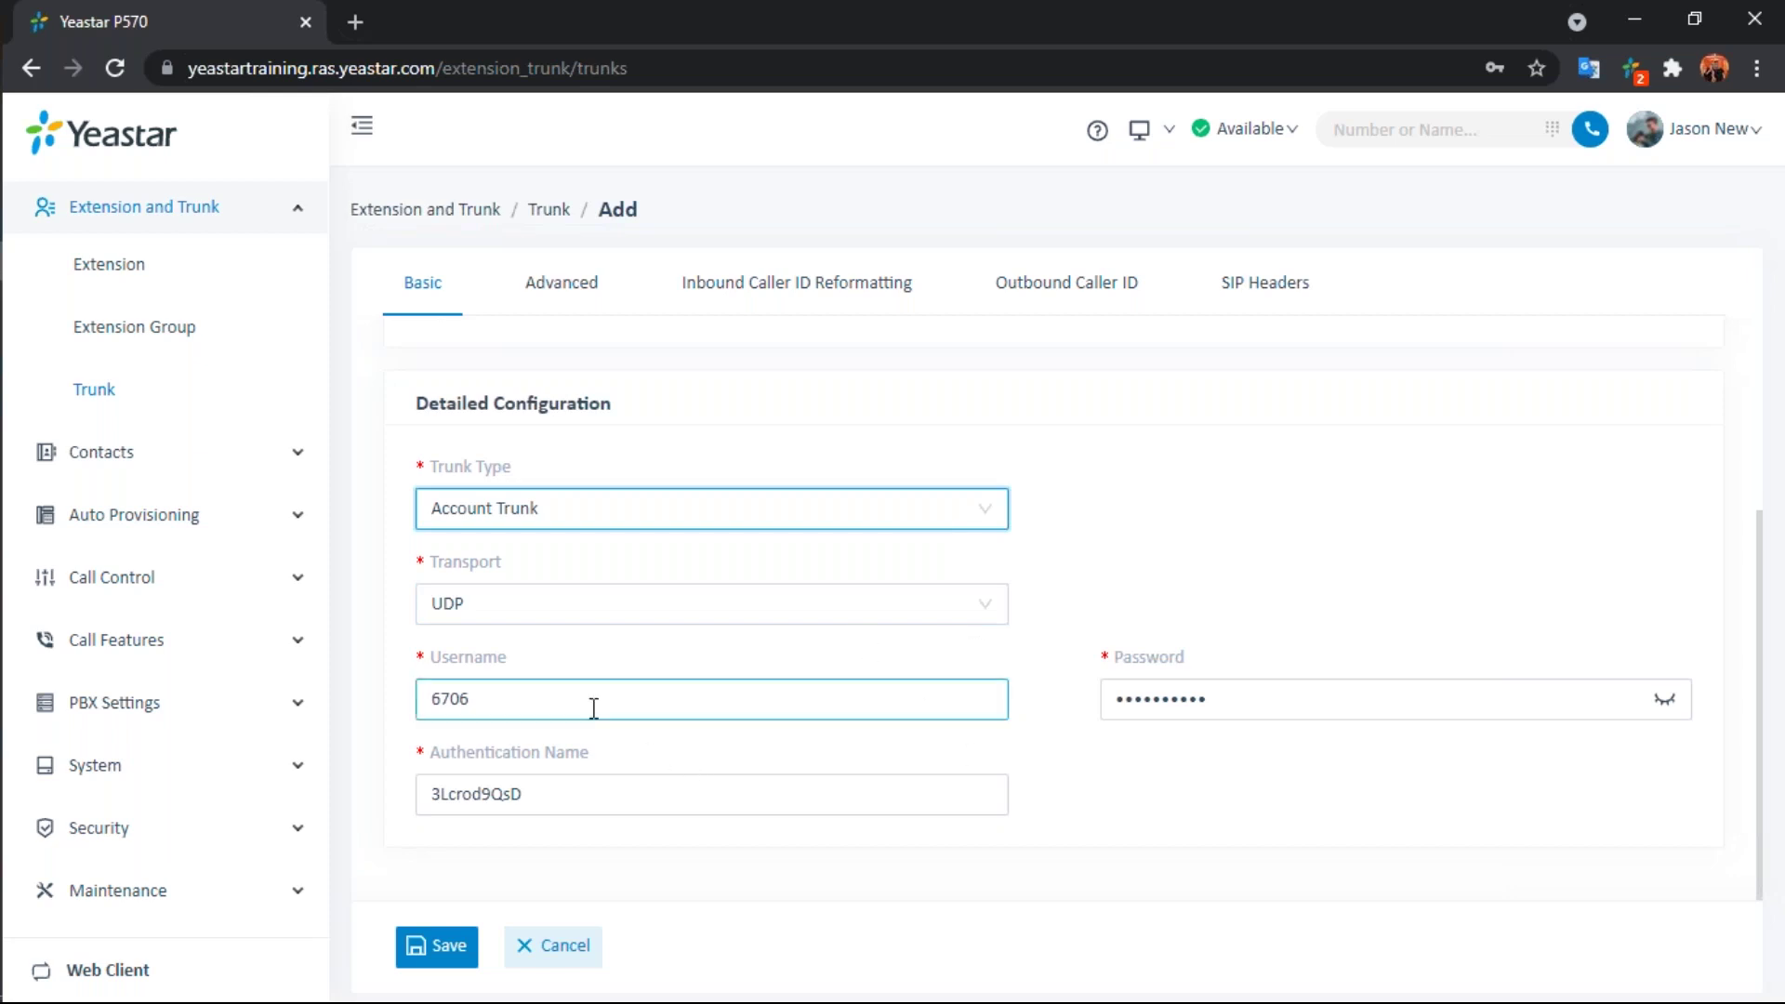
click(1279, 697)
click(714, 801)
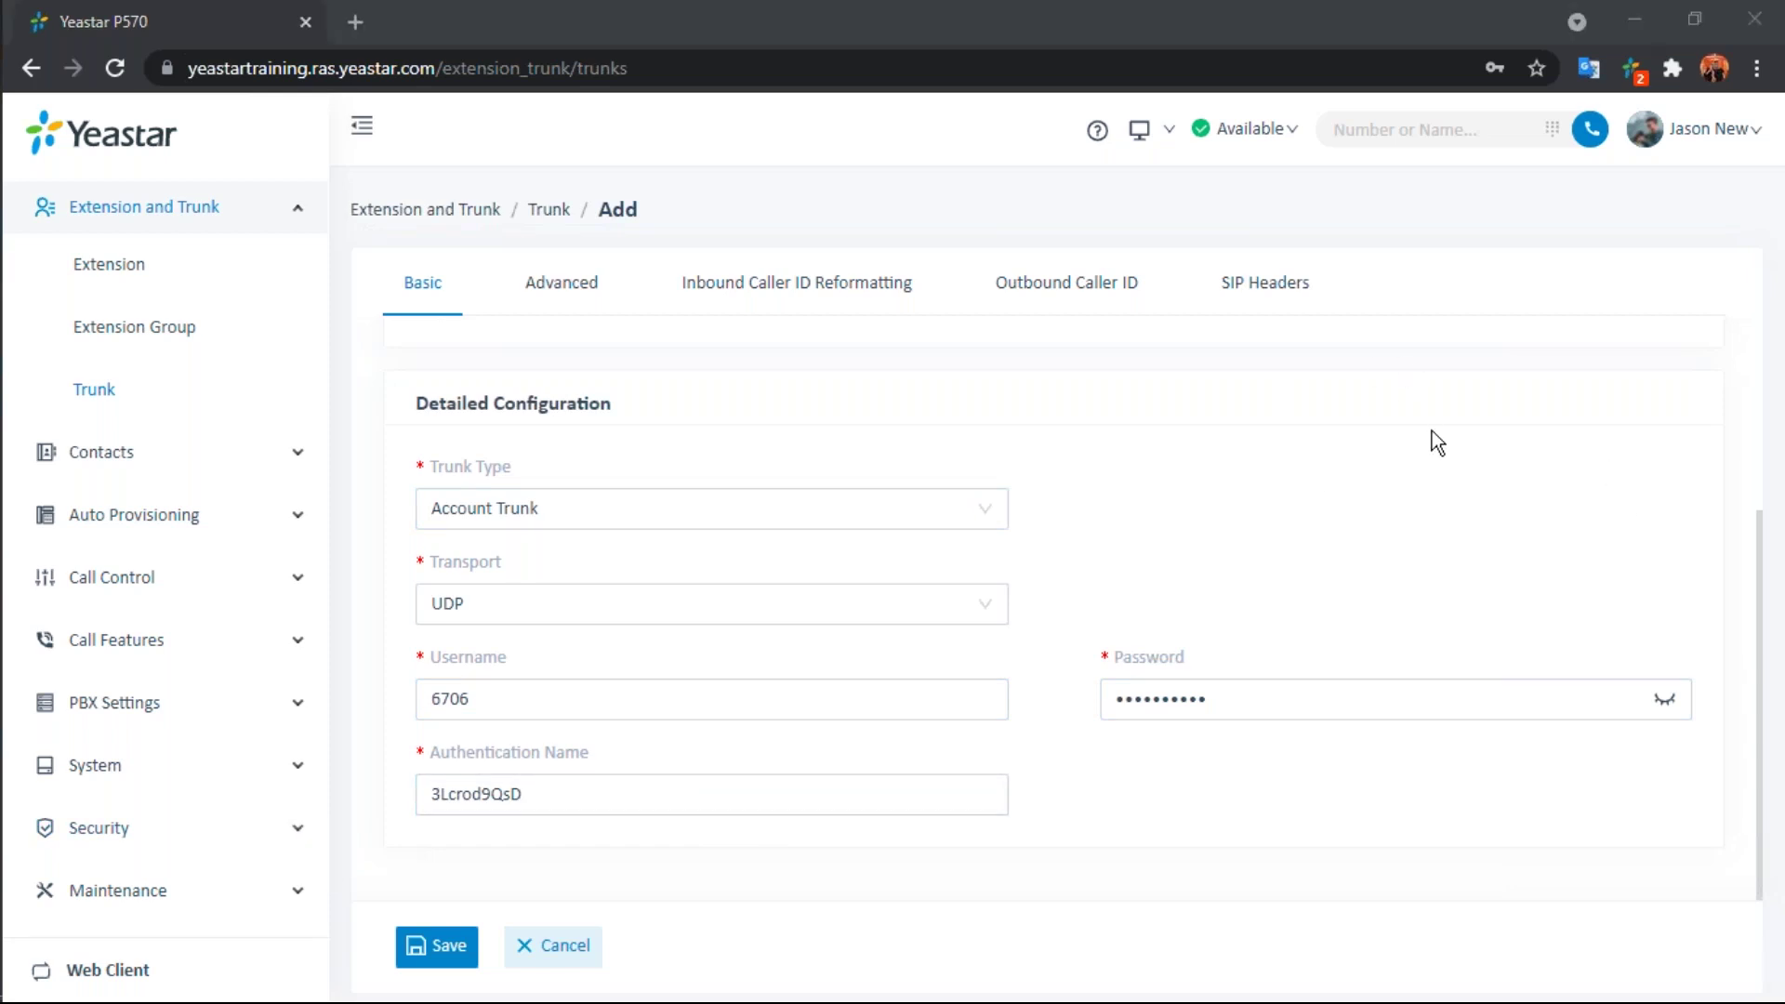
- Circle the P570 address on screen, sketch a diagram linking P570 to P550 over SIP, and clear the annotations
mouse_move(179, 36)
mouse_down()
mouse_move(239, 137)
mouse_move(351, 36)
mouse_move(113, 40)
mouse_move(165, 11)
mouse_move(103, 24)
mouse_move(152, 14)
mouse_up()
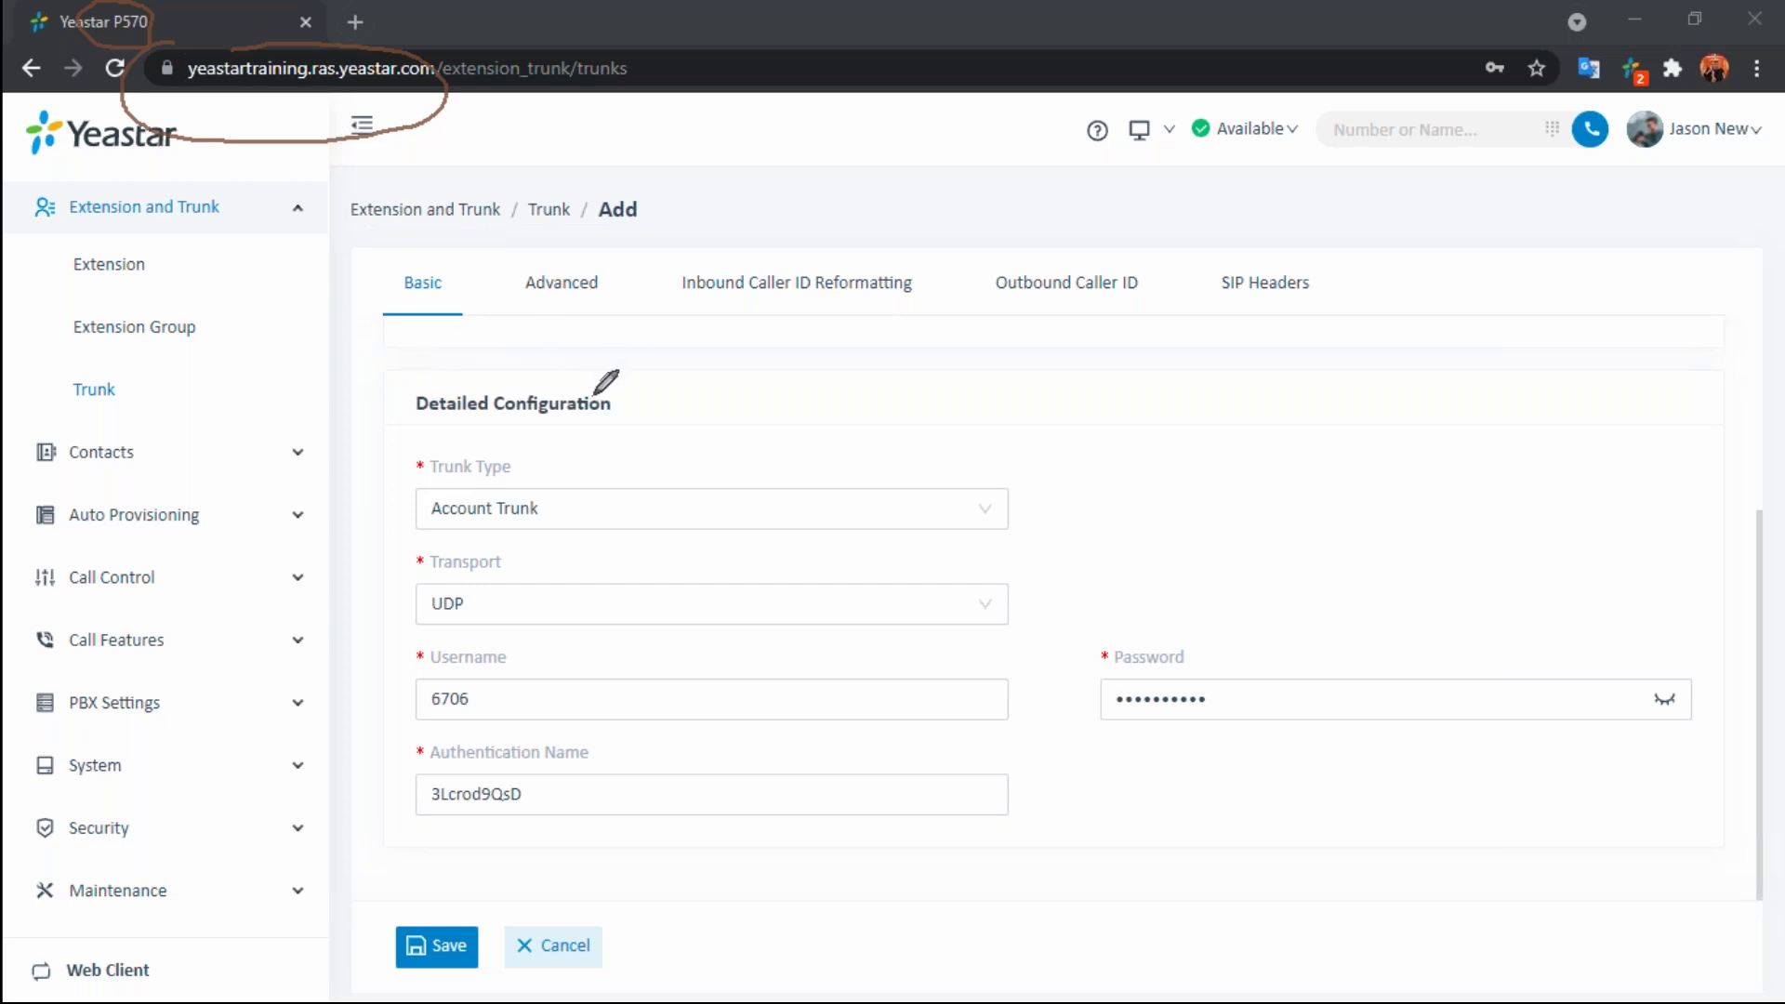
mouse_move(686, 376)
mouse_down()
mouse_move(687, 441)
mouse_move(722, 373)
mouse_move(913, 372)
mouse_move(927, 444)
mouse_up()
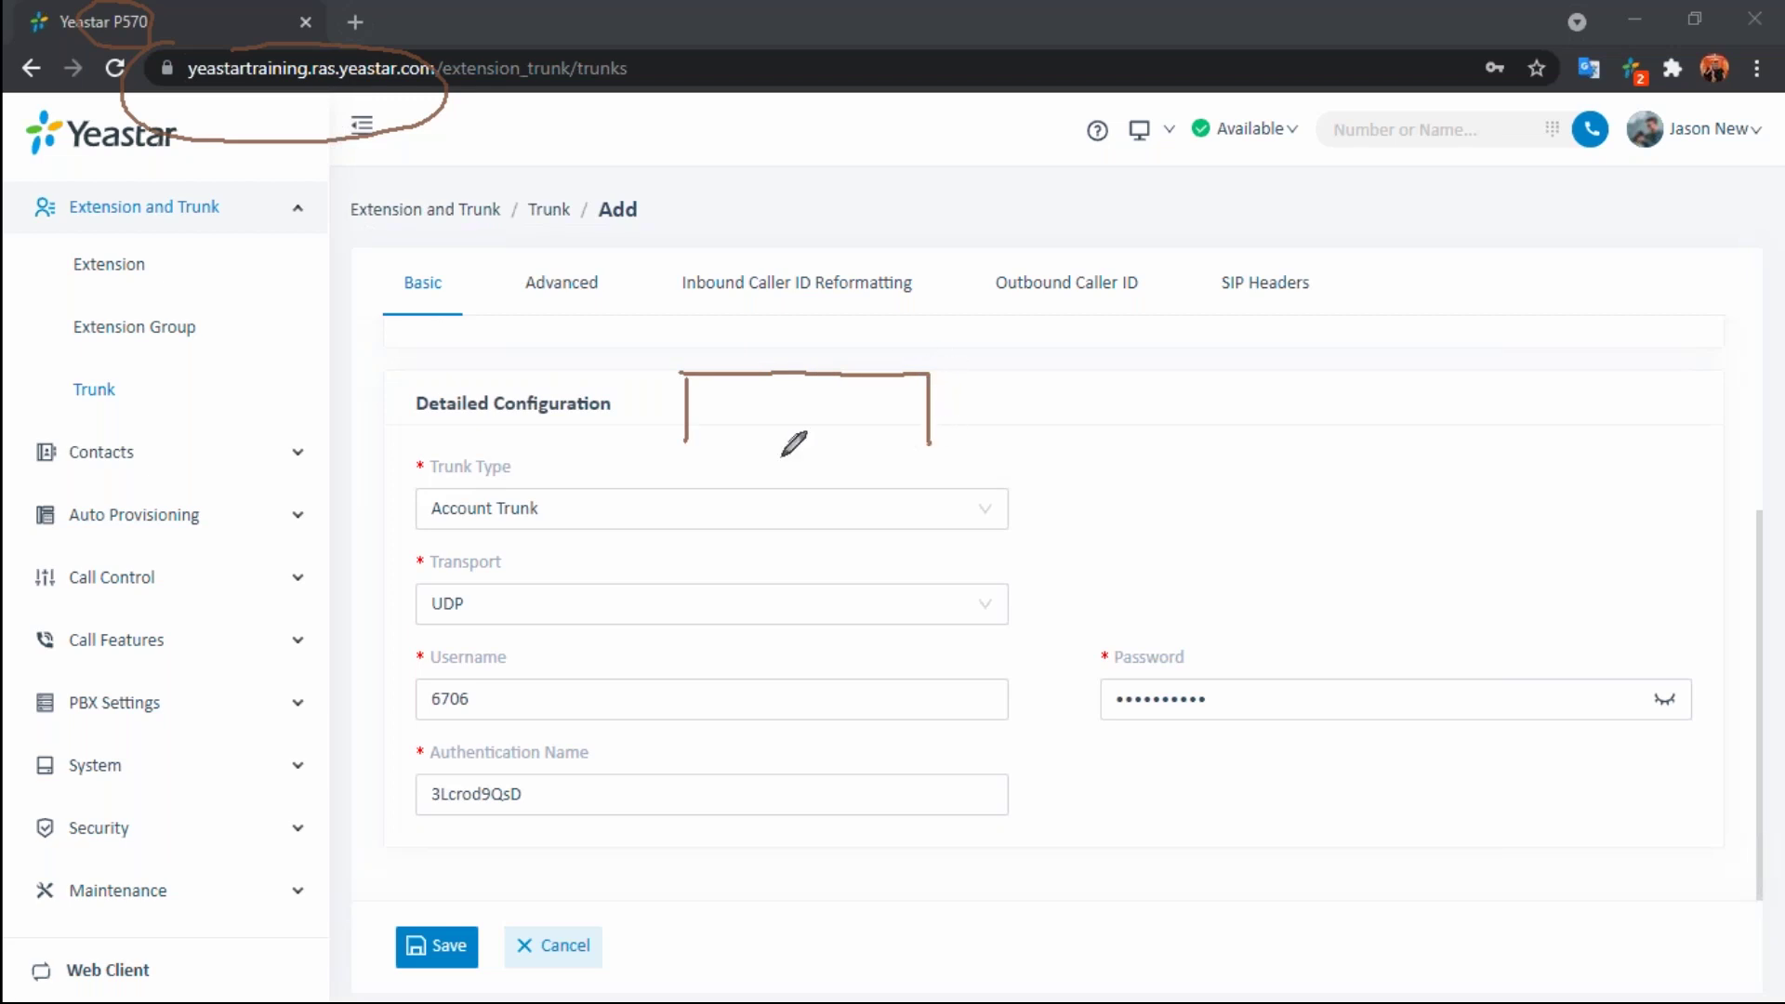
drag(687, 455, 930, 458)
mouse_move(714, 394)
mouse_down()
mouse_move(715, 428)
mouse_move(722, 390)
mouse_move(745, 410)
mouse_move(735, 426)
mouse_move(757, 387)
mouse_move(770, 420)
mouse_move(793, 423)
mouse_move(786, 410)
mouse_up()
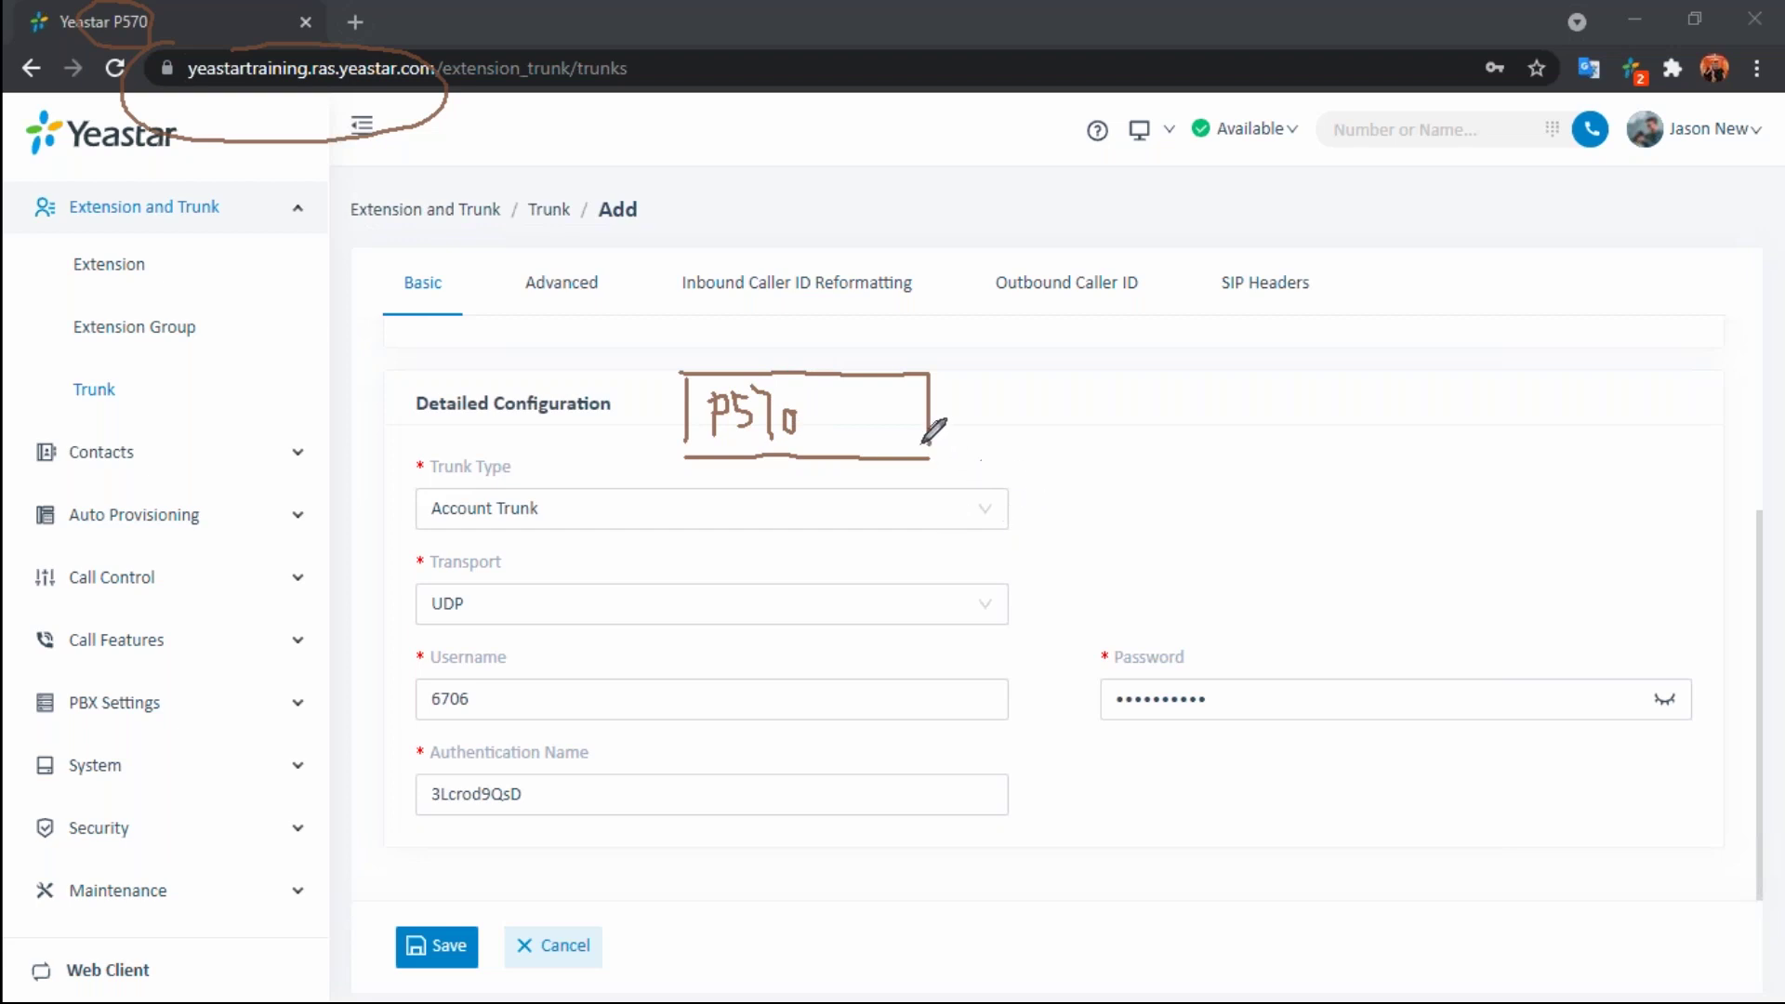
drag(688, 430, 682, 454)
mouse_move(803, 463)
mouse_down()
mouse_move(803, 567)
mouse_move(827, 614)
mouse_move(965, 614)
mouse_move(949, 628)
mouse_up()
mouse_move(878, 523)
mouse_down()
mouse_move(885, 543)
mouse_move(874, 526)
mouse_move(905, 523)
mouse_move(914, 546)
mouse_move(902, 514)
mouse_move(929, 521)
mouse_move(902, 532)
mouse_up()
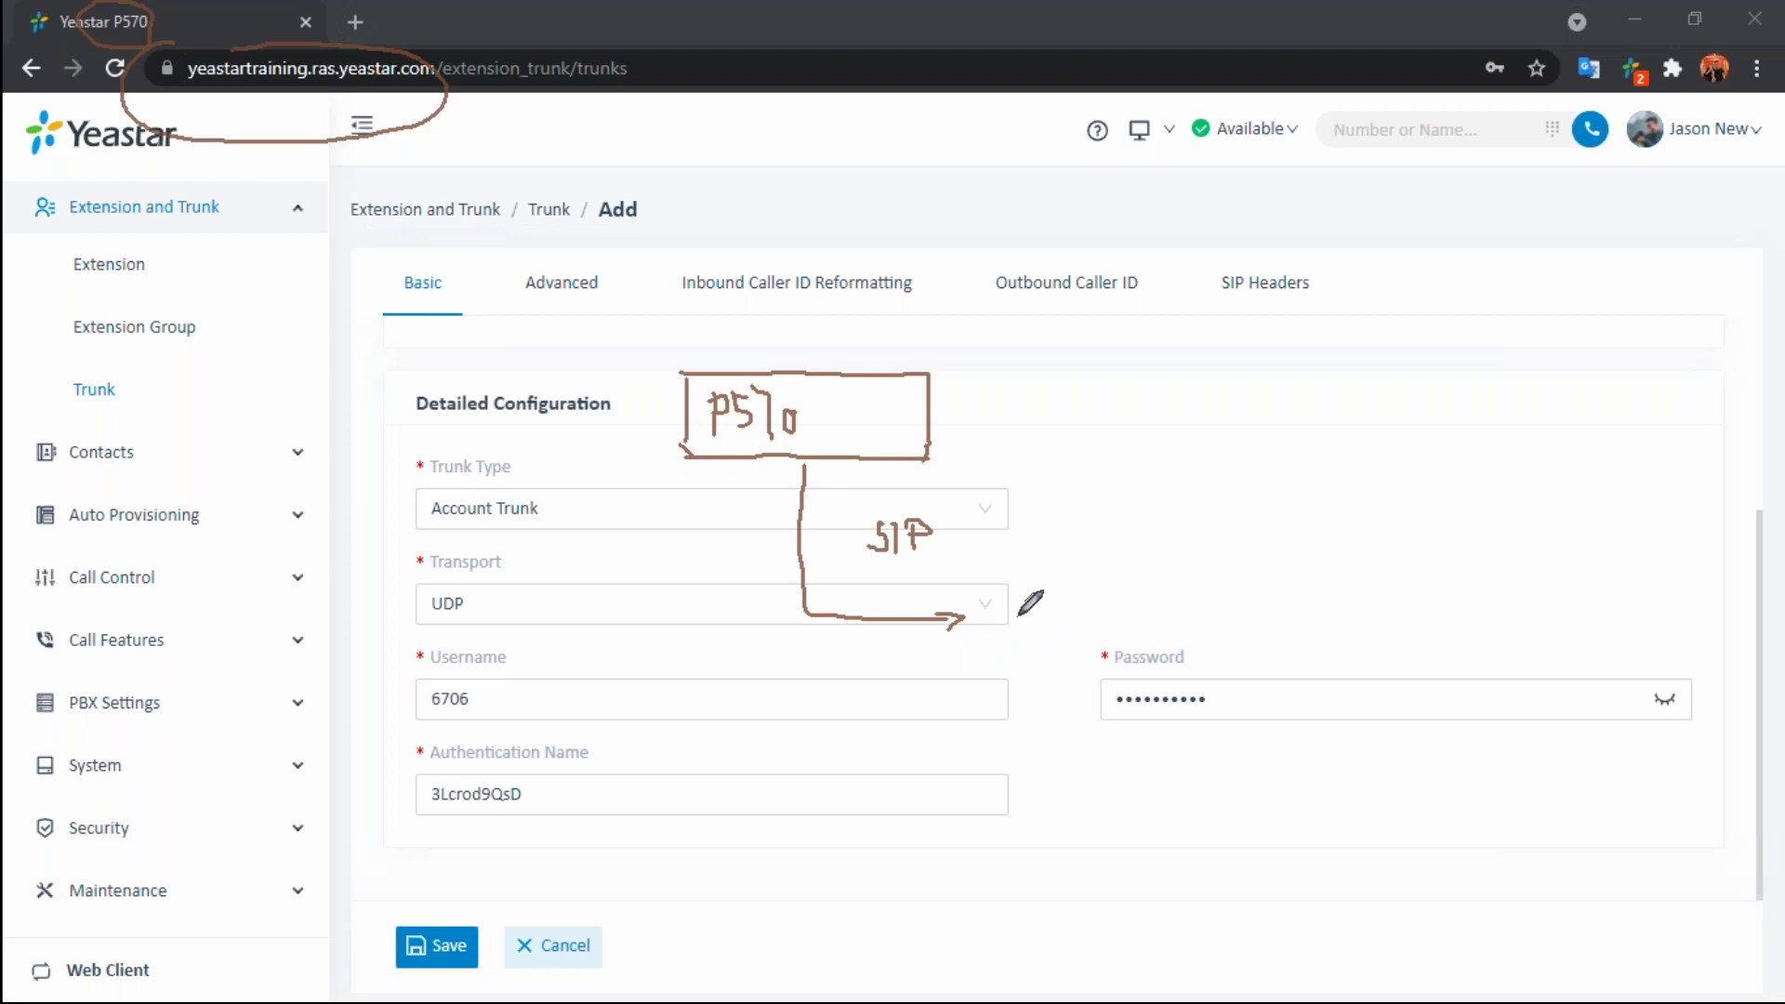
drag(976, 588, 979, 662)
mouse_move(973, 588)
mouse_down()
mouse_move(1176, 585)
mouse_move(1186, 648)
mouse_up()
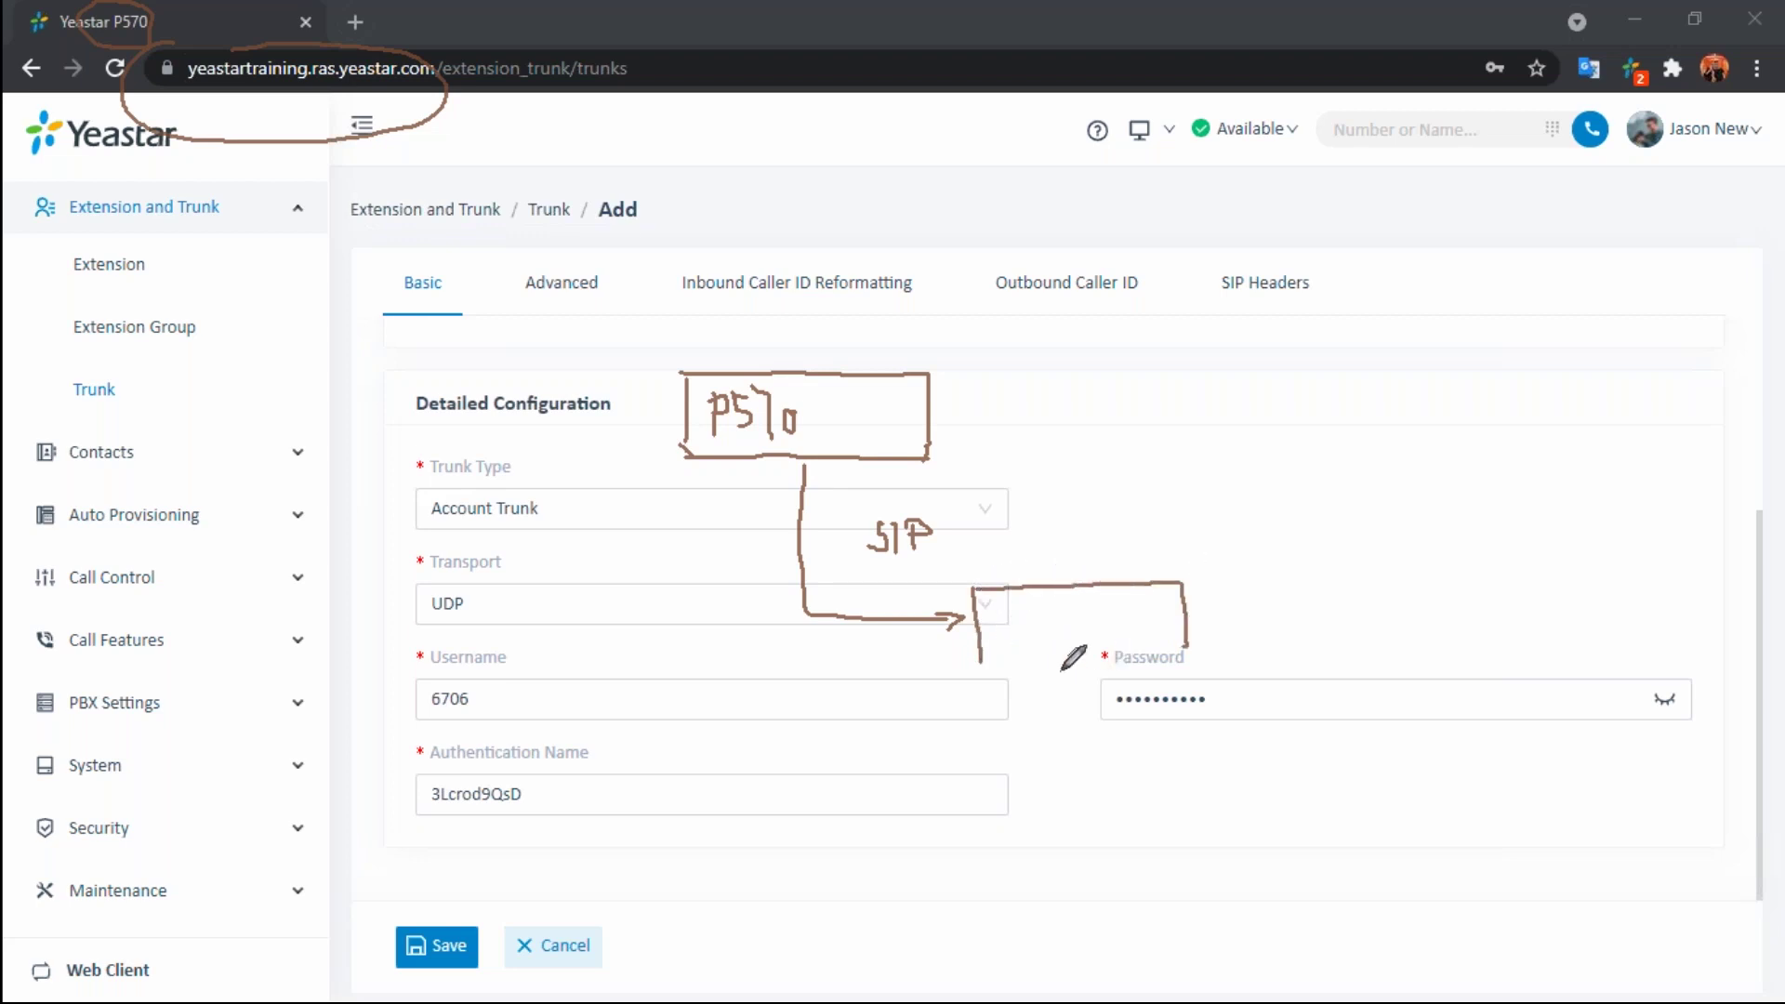
drag(982, 660, 1187, 657)
mouse_move(1034, 616)
mouse_down()
mouse_move(1035, 639)
mouse_move(1034, 606)
mouse_move(1069, 625)
mouse_move(1051, 639)
mouse_move(1071, 604)
mouse_move(1090, 638)
mouse_move(1095, 606)
mouse_move(1103, 640)
mouse_move(1105, 619)
mouse_up()
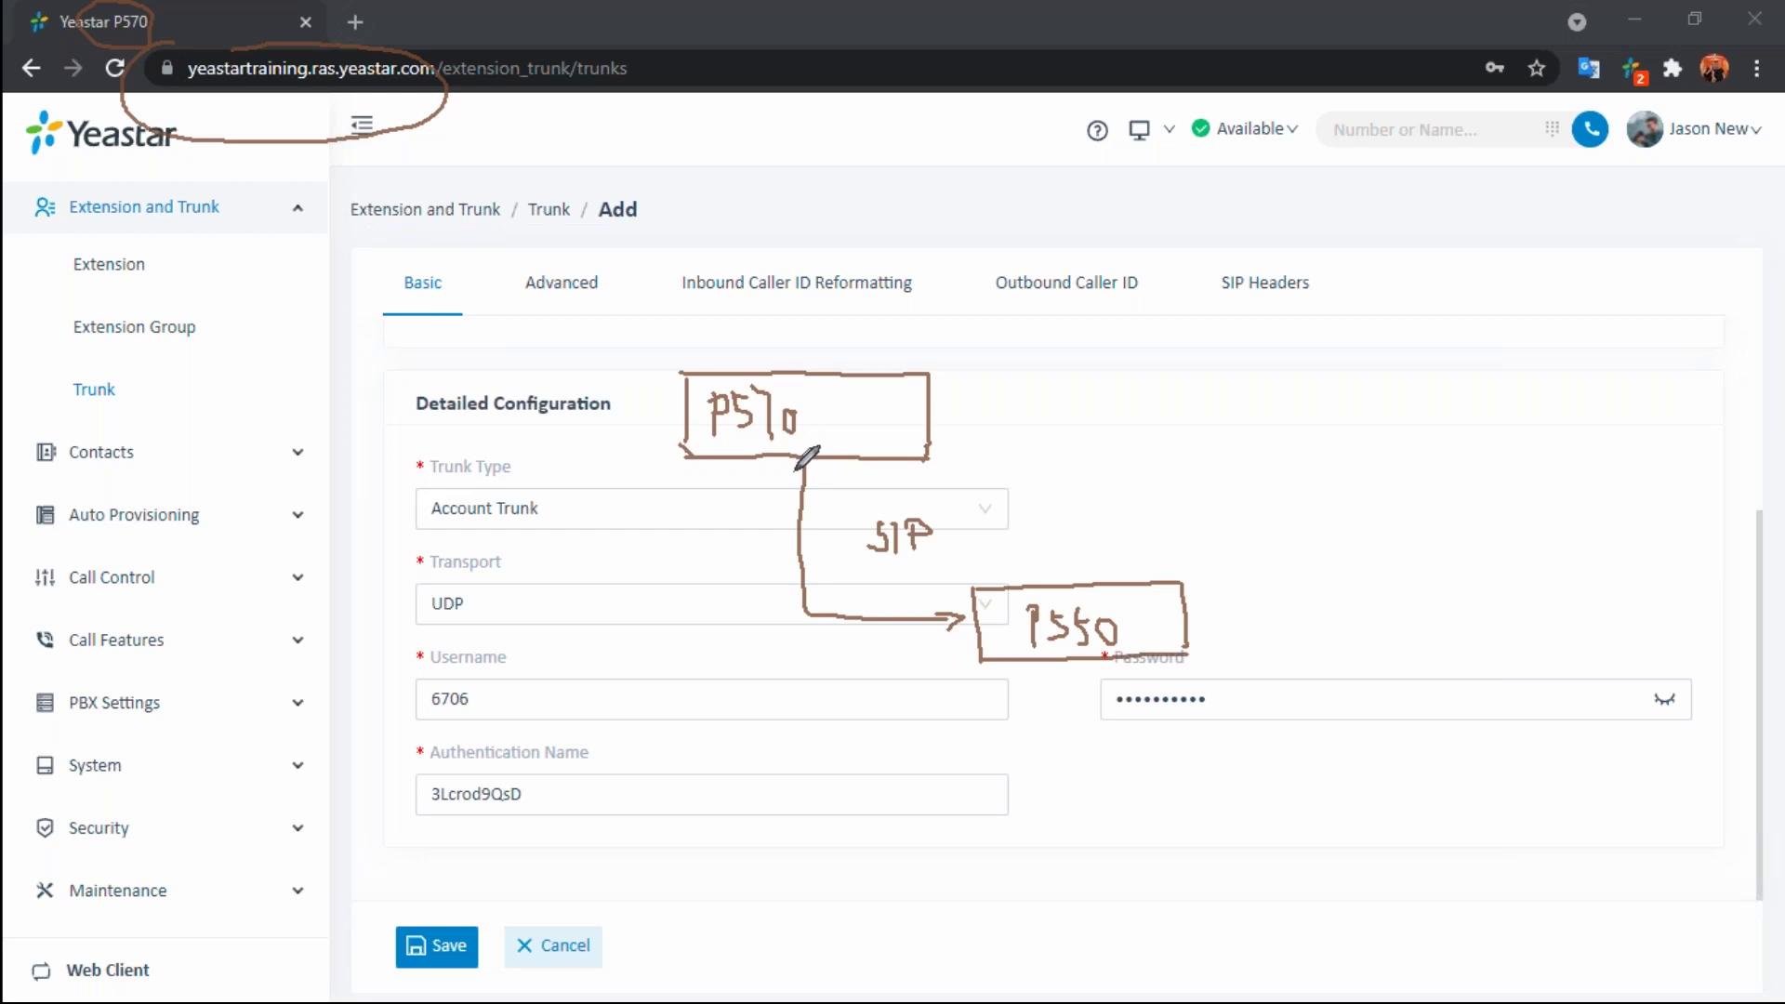
drag(800, 465, 807, 621)
mouse_move(801, 465)
mouse_down()
mouse_move(809, 618)
mouse_move(957, 617)
mouse_move(832, 621)
mouse_up()
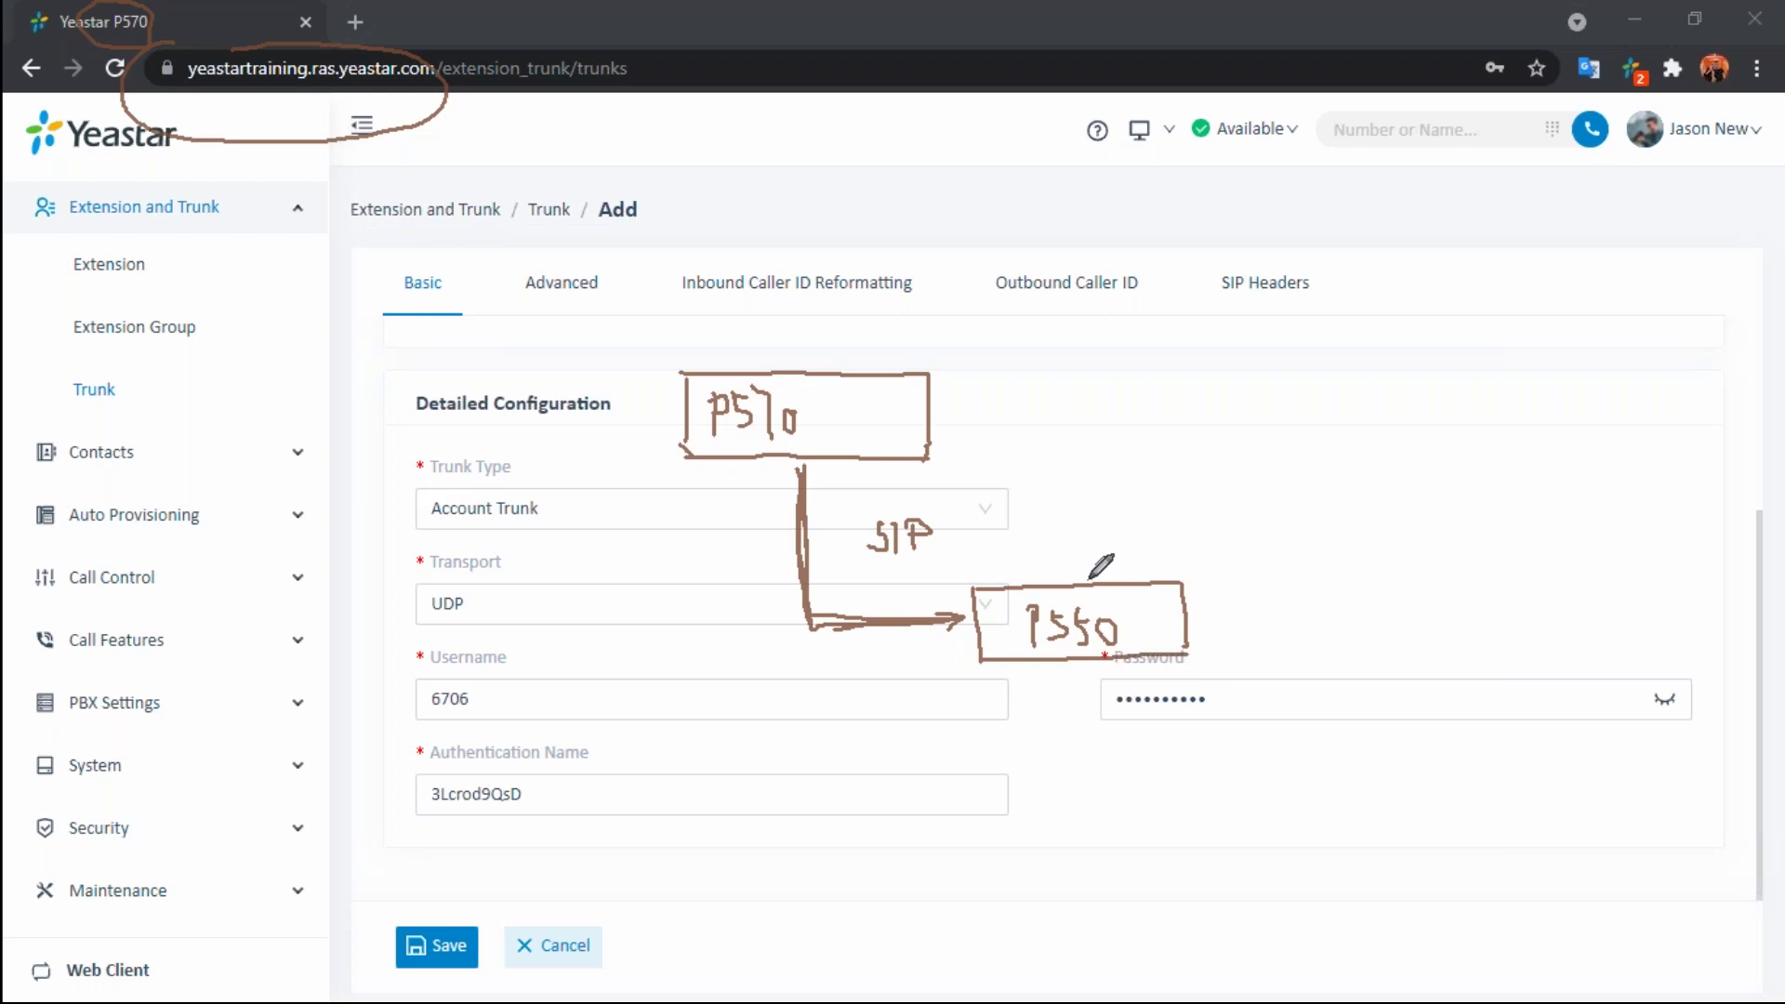
mouse_move(869, 498)
mouse_down()
mouse_move(848, 544)
mouse_move(953, 535)
mouse_move(869, 496)
mouse_up()
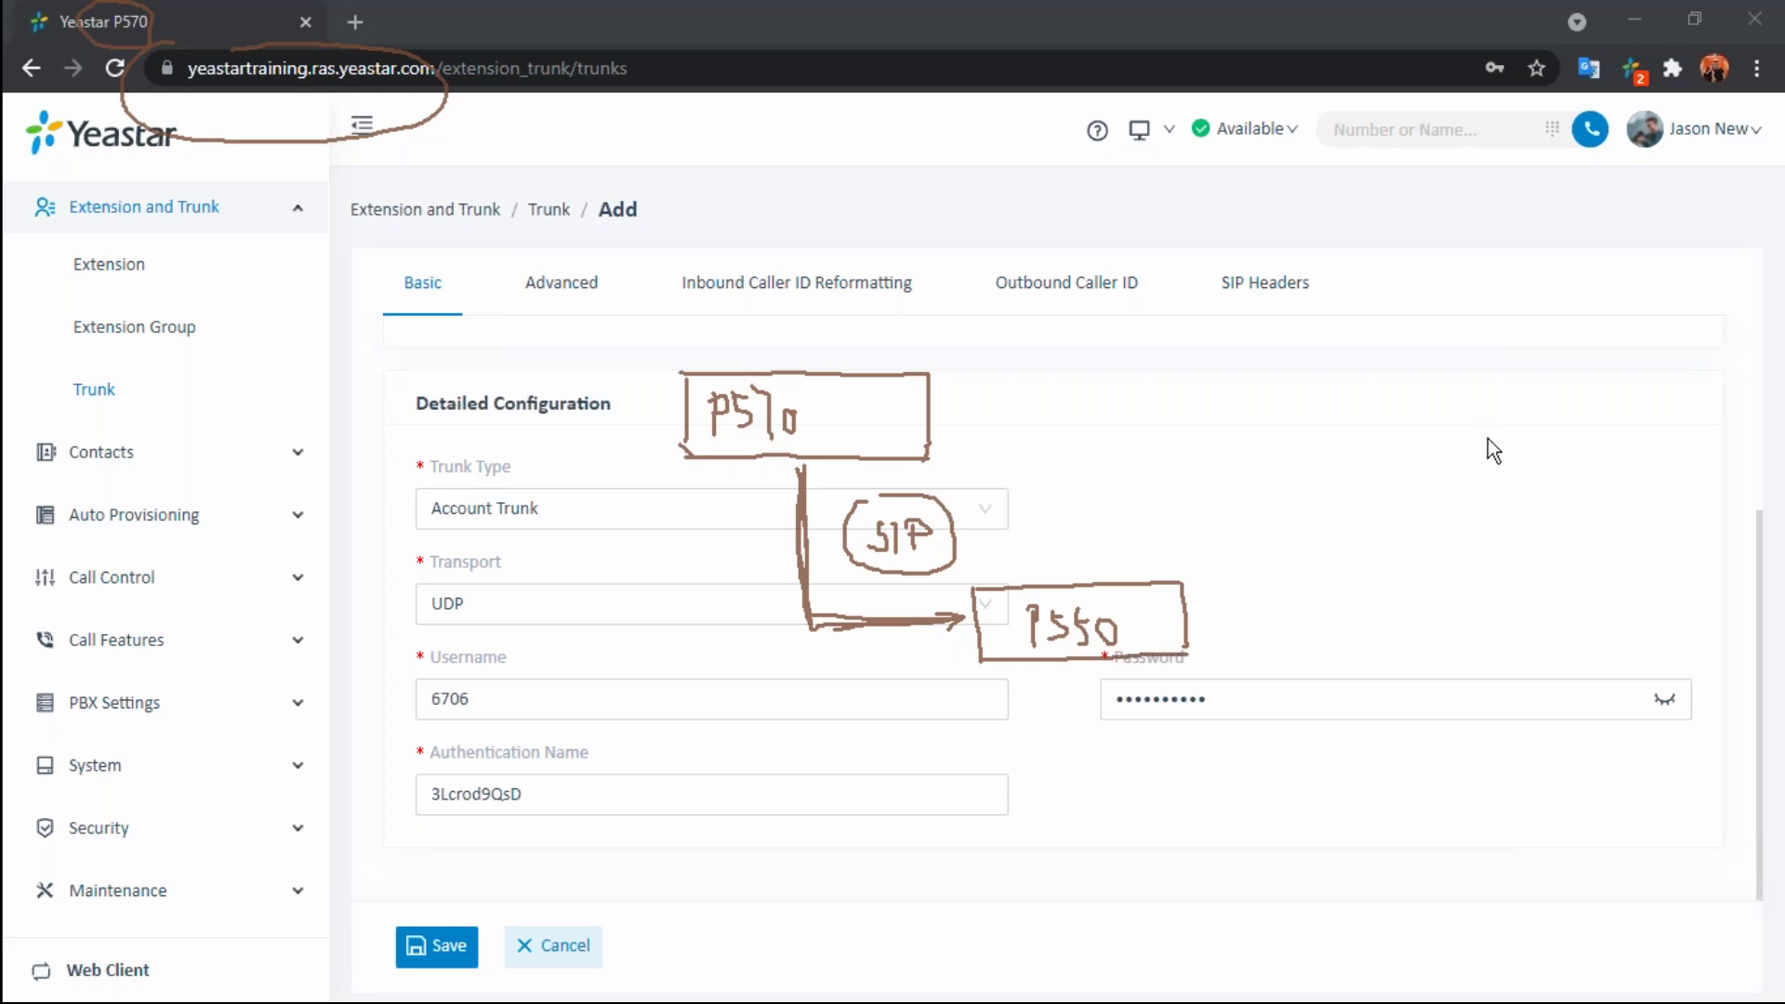
key(Escape)
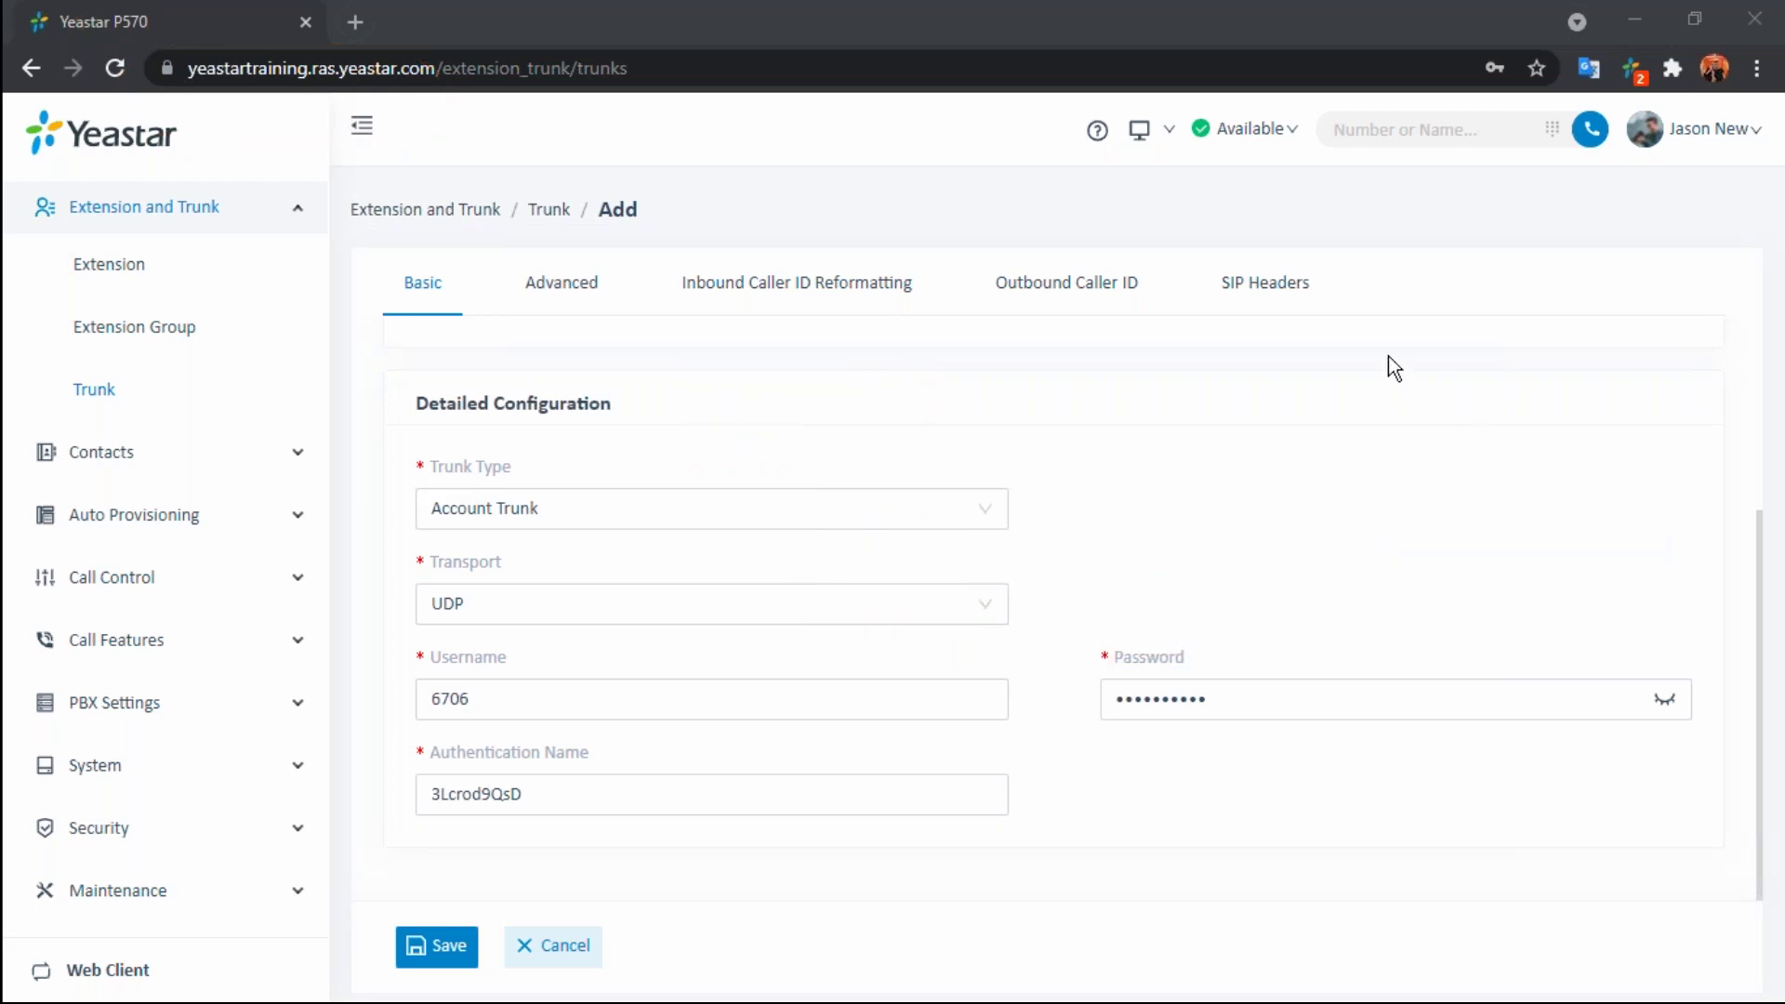
- Highlight the Account Trunk's Username, Password and Authentication Name entries in turn to review the credentials
click(597, 697)
key(ctrl+a)
click(1267, 705)
key(ctrl+a)
drag(637, 786, 430, 800)
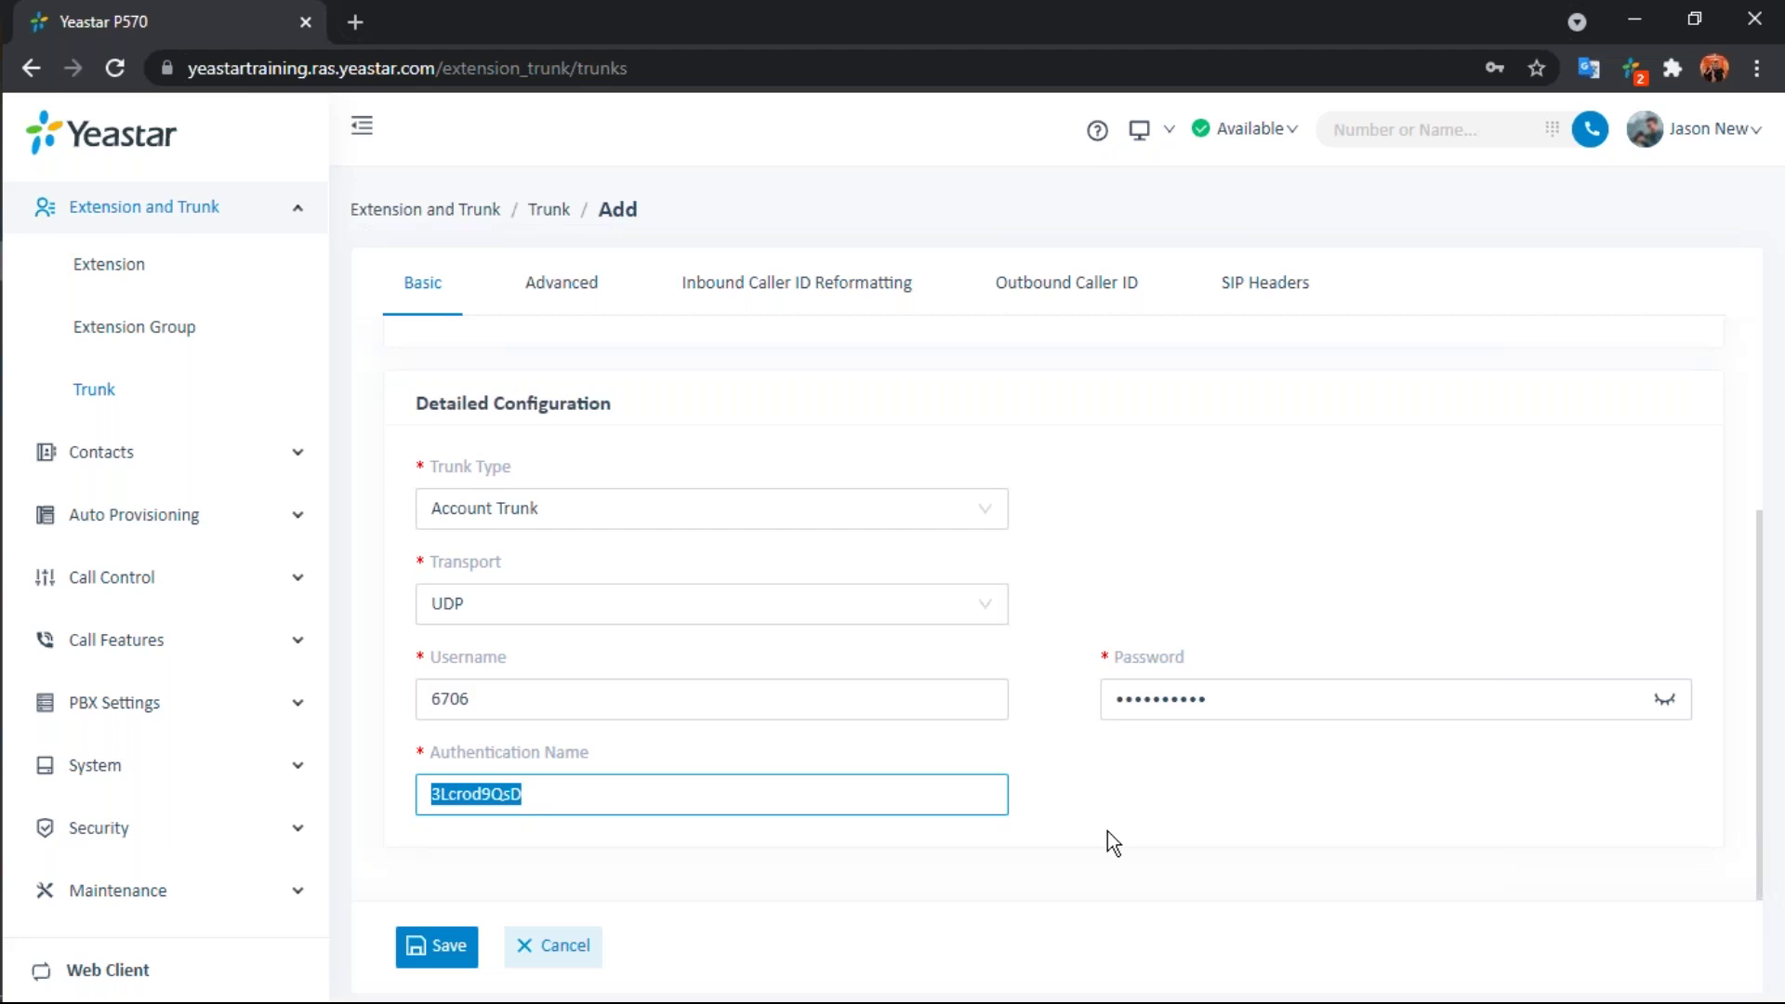
- Set the trunk type to Register Trunk and go to its Hostname/IP field
scroll(929, 554, up, 2)
scroll(930, 554, up, 2)
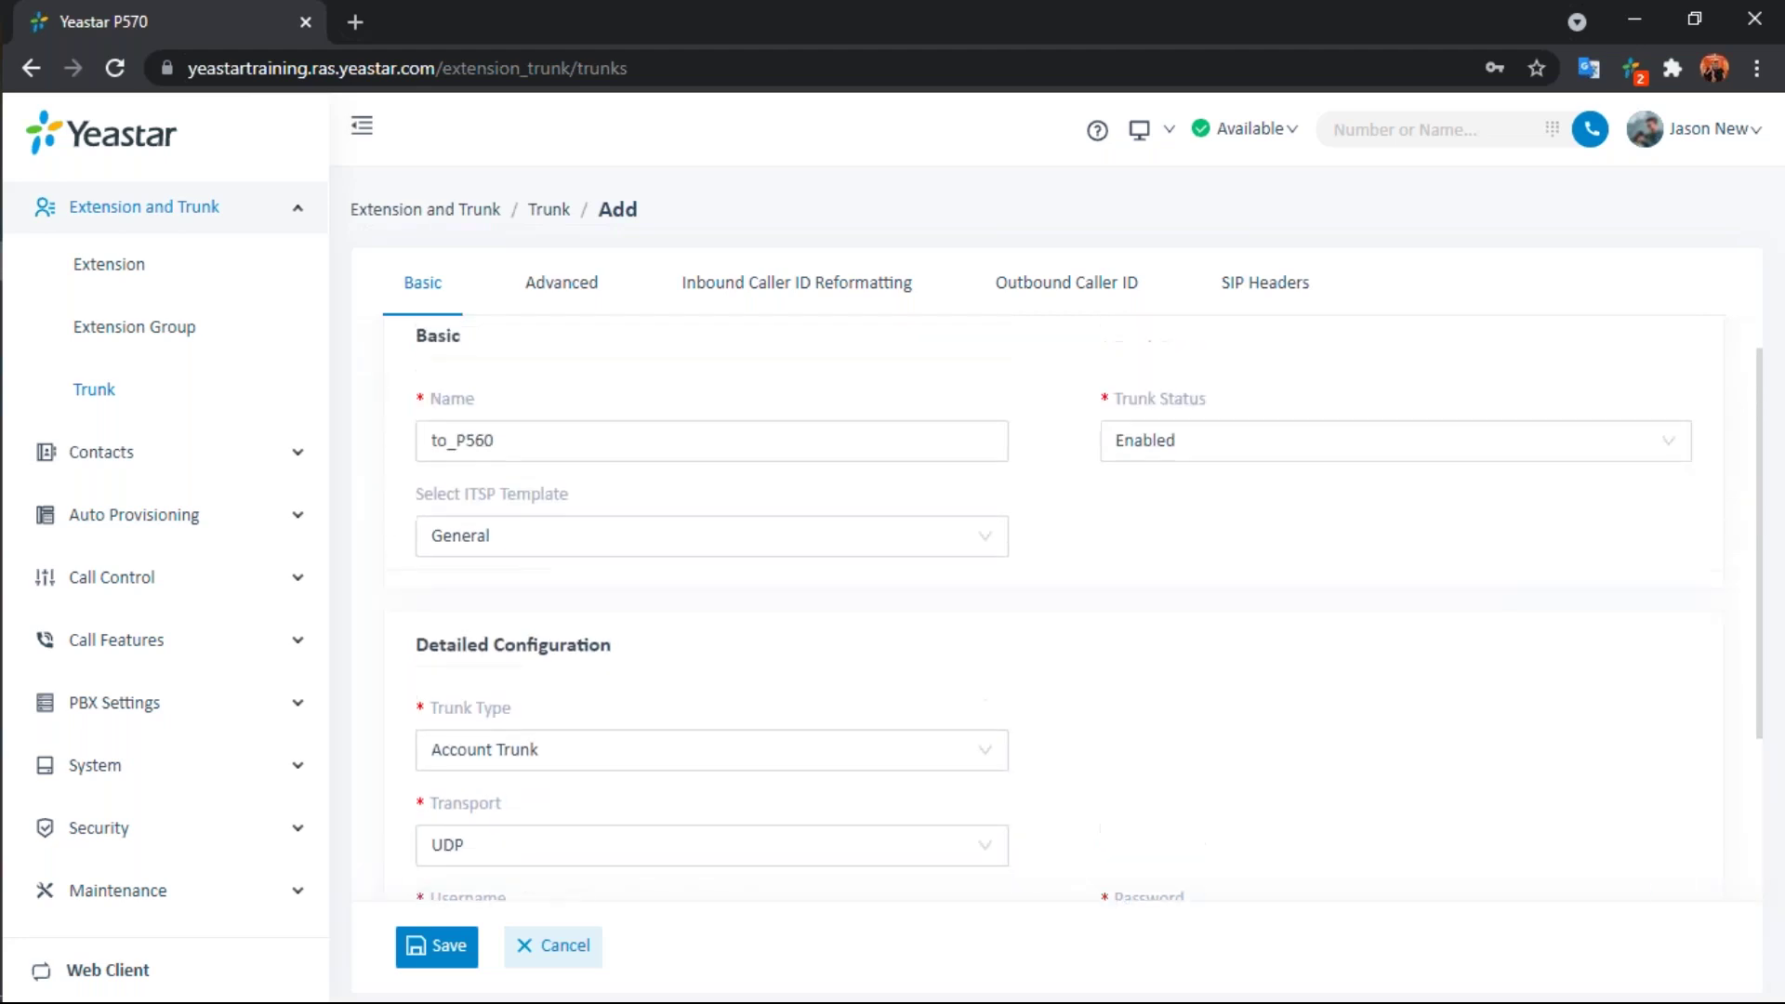
scroll(1004, 610, down, 2)
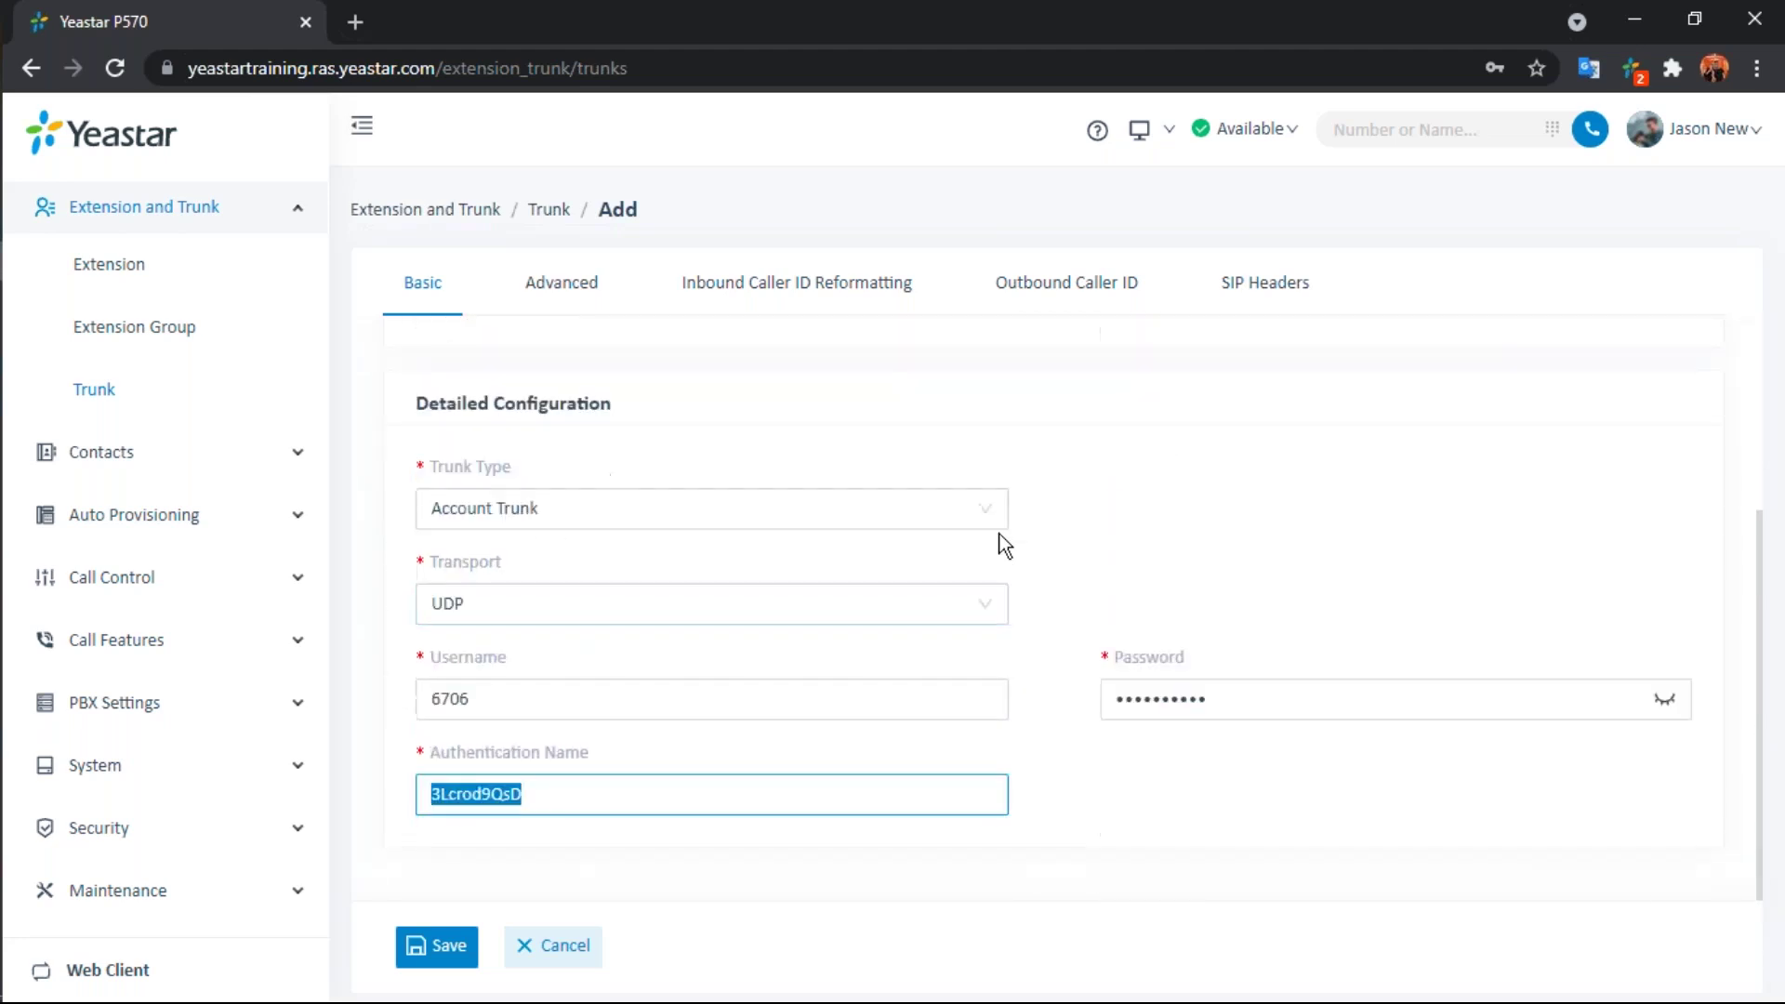
click(984, 510)
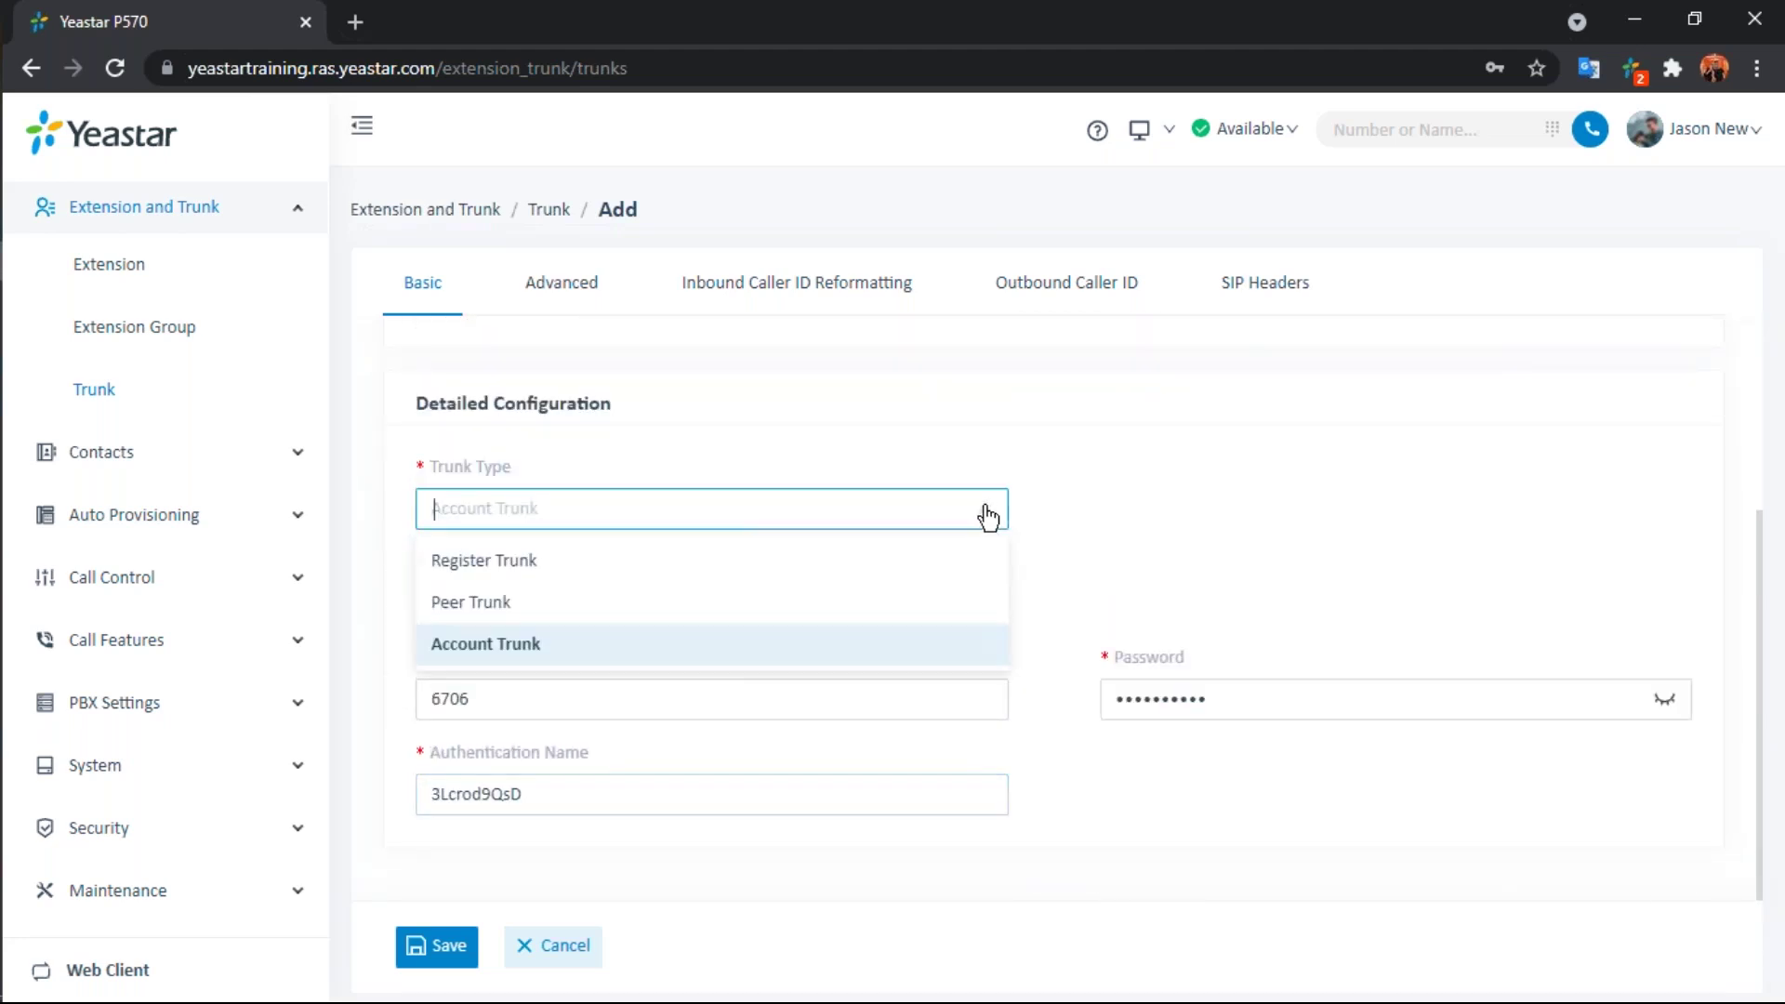
click(456, 565)
click(592, 696)
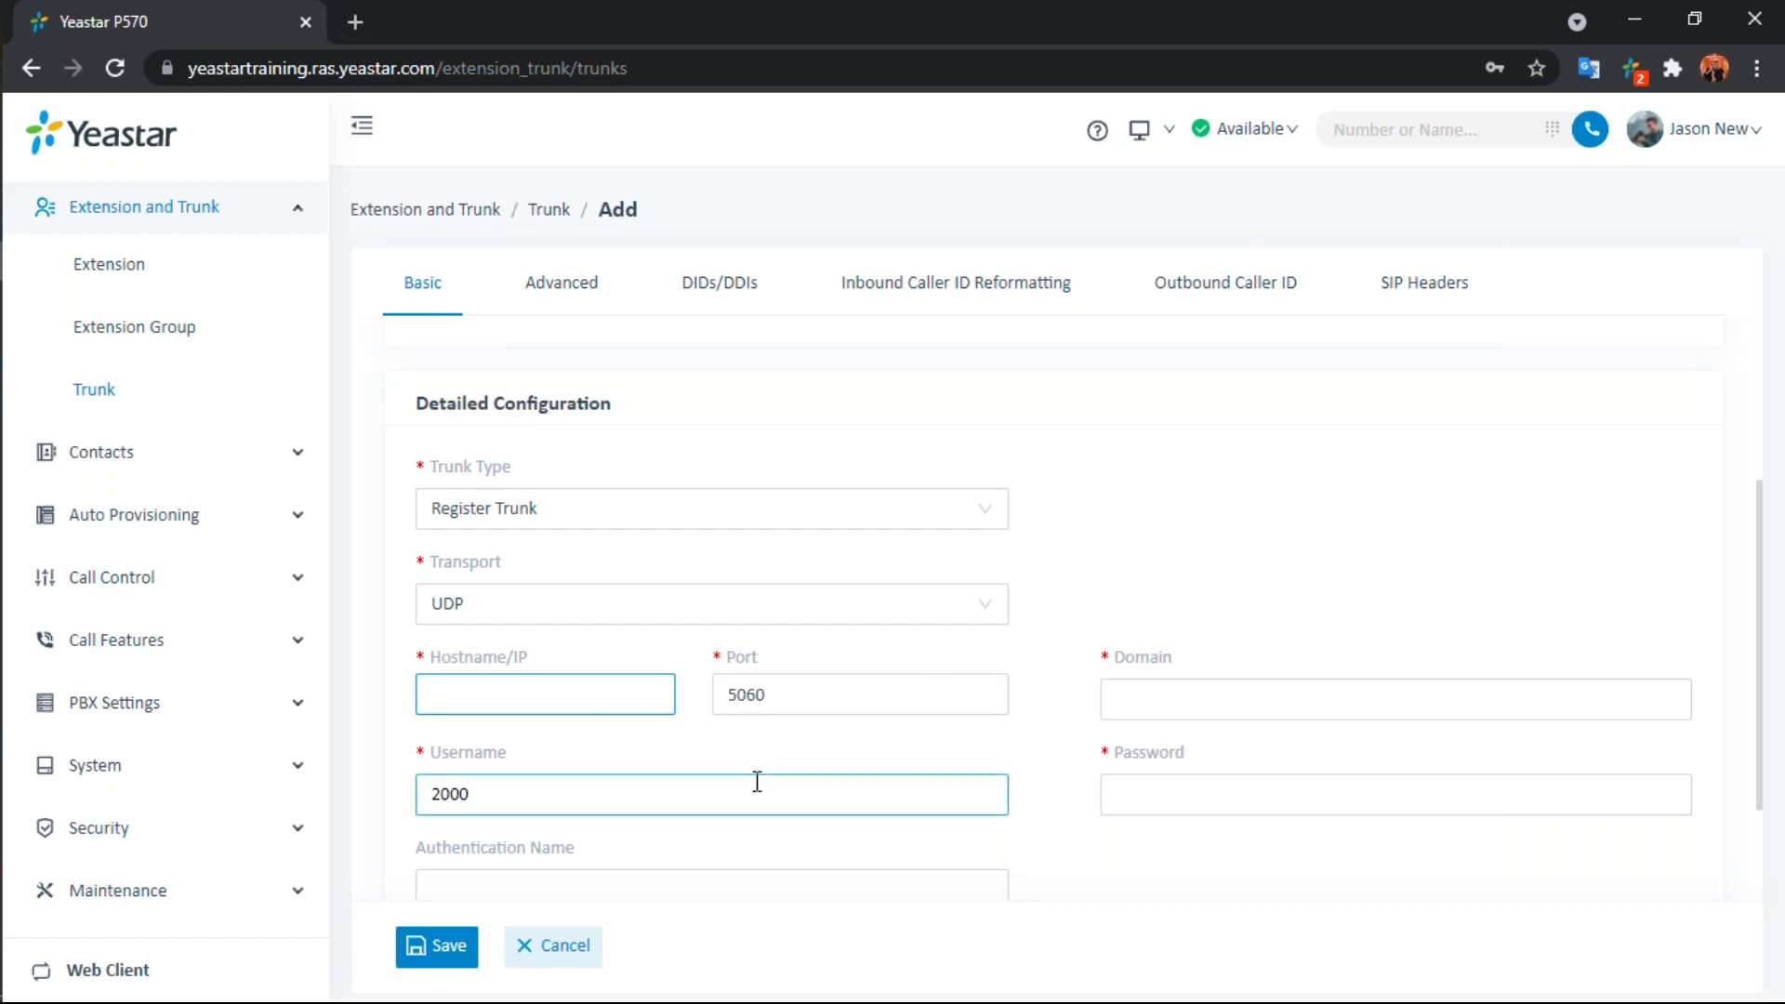
- Look over the Register Trunk's Username, Password and Authentication Name fields without filling them in
click(821, 800)
scroll(1059, 721, down, 2)
click(1200, 628)
click(829, 739)
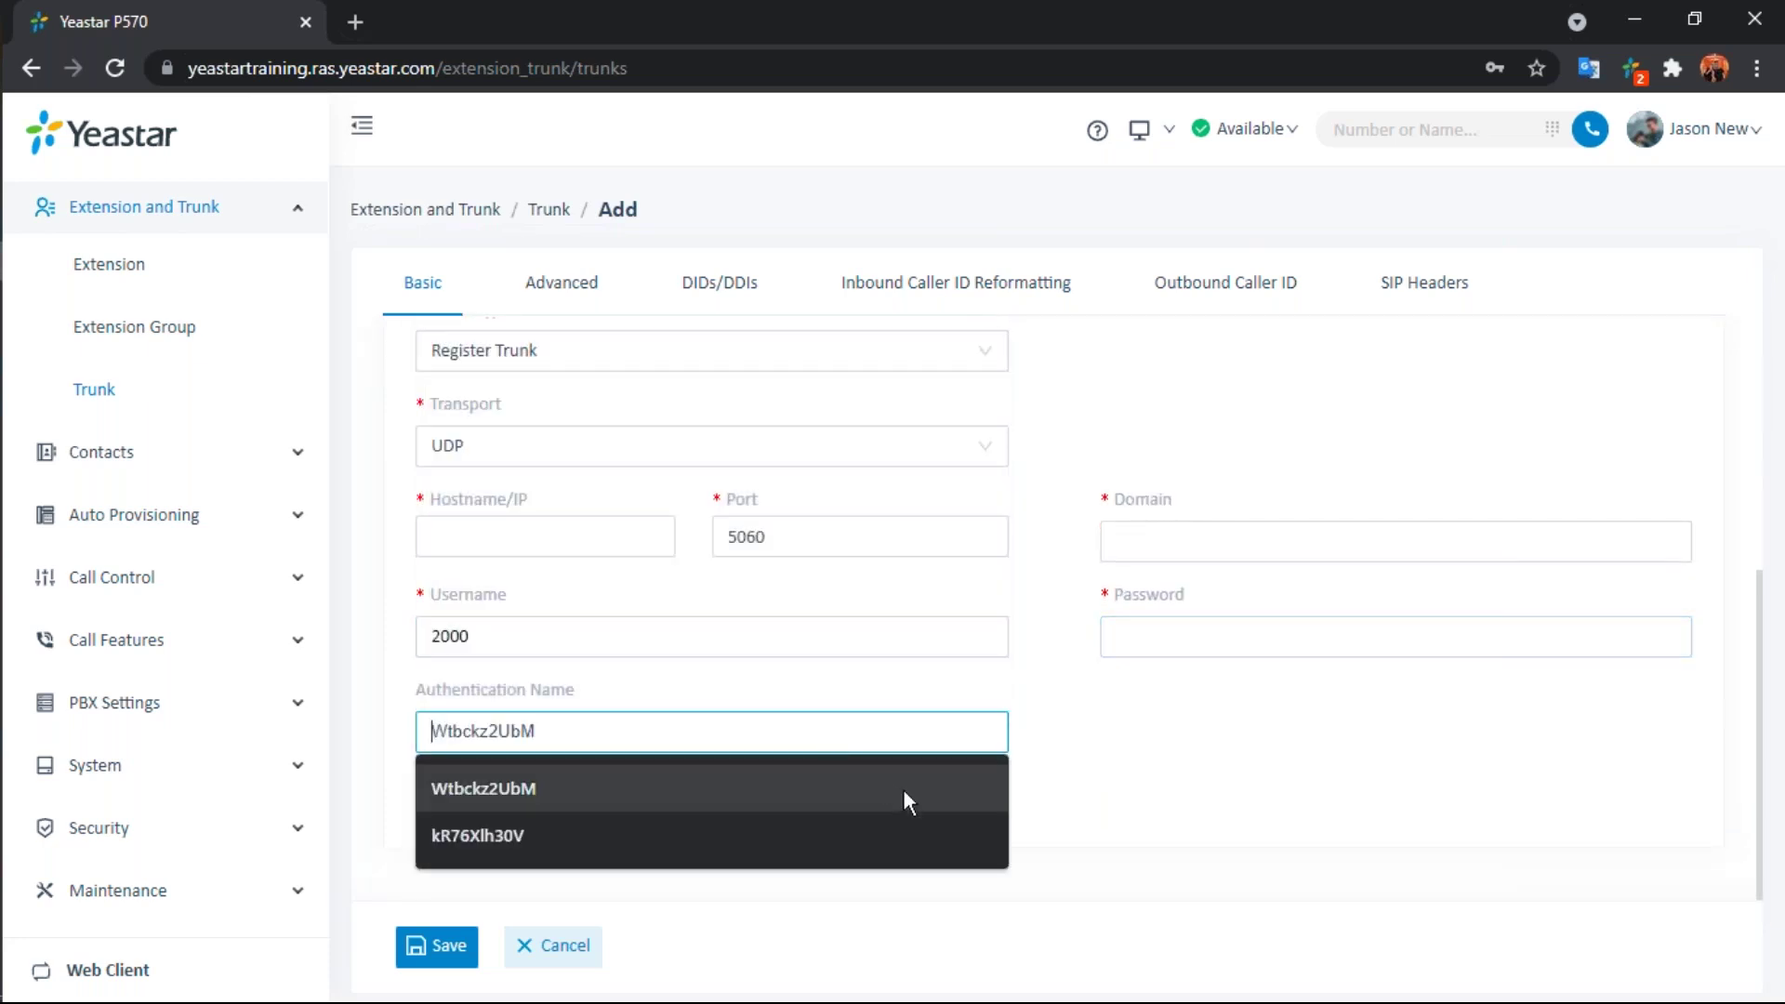
click(1103, 746)
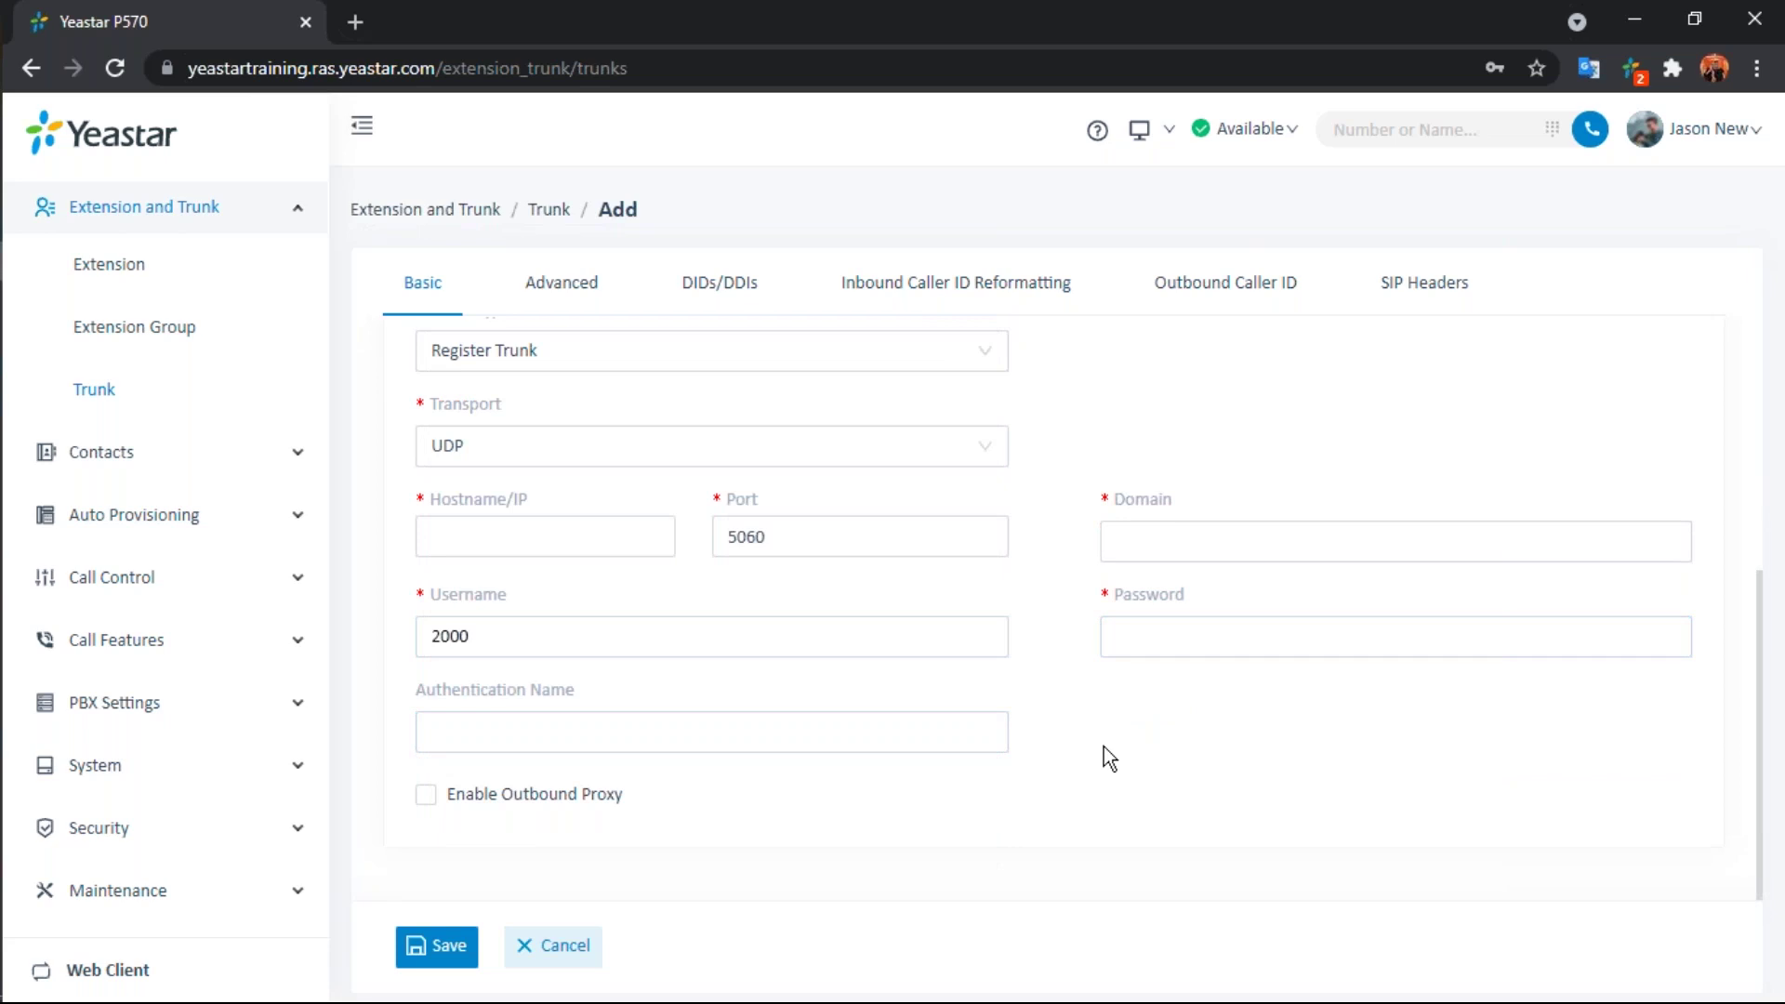